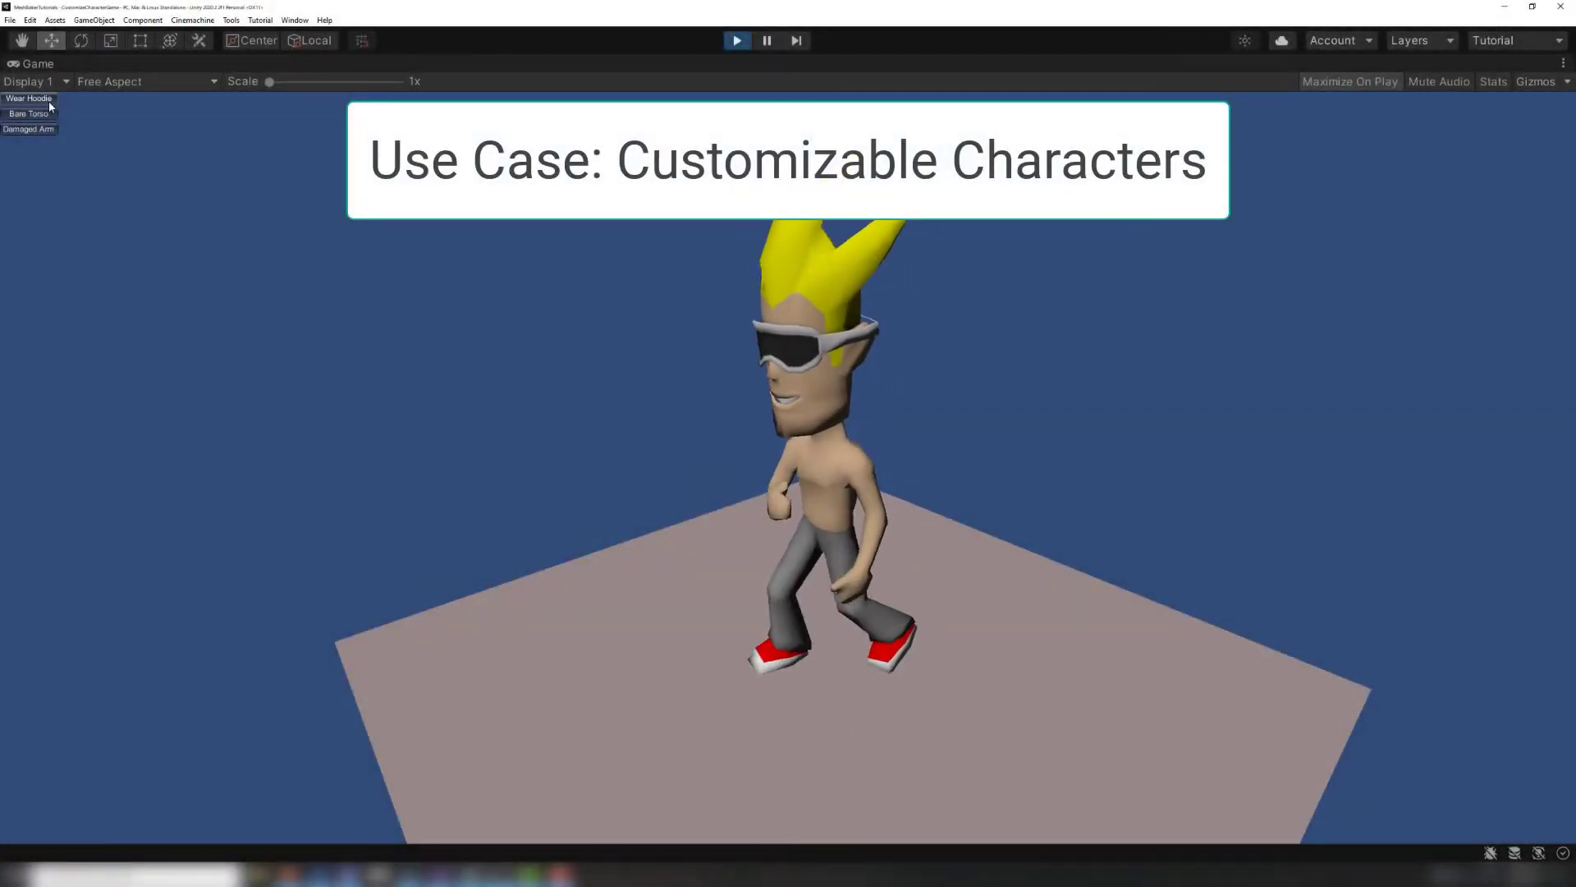
# Step: Cycle the character's outfit through hoodie, whole right hand, hoodie again and bare torso
pyautogui.click(49, 101)
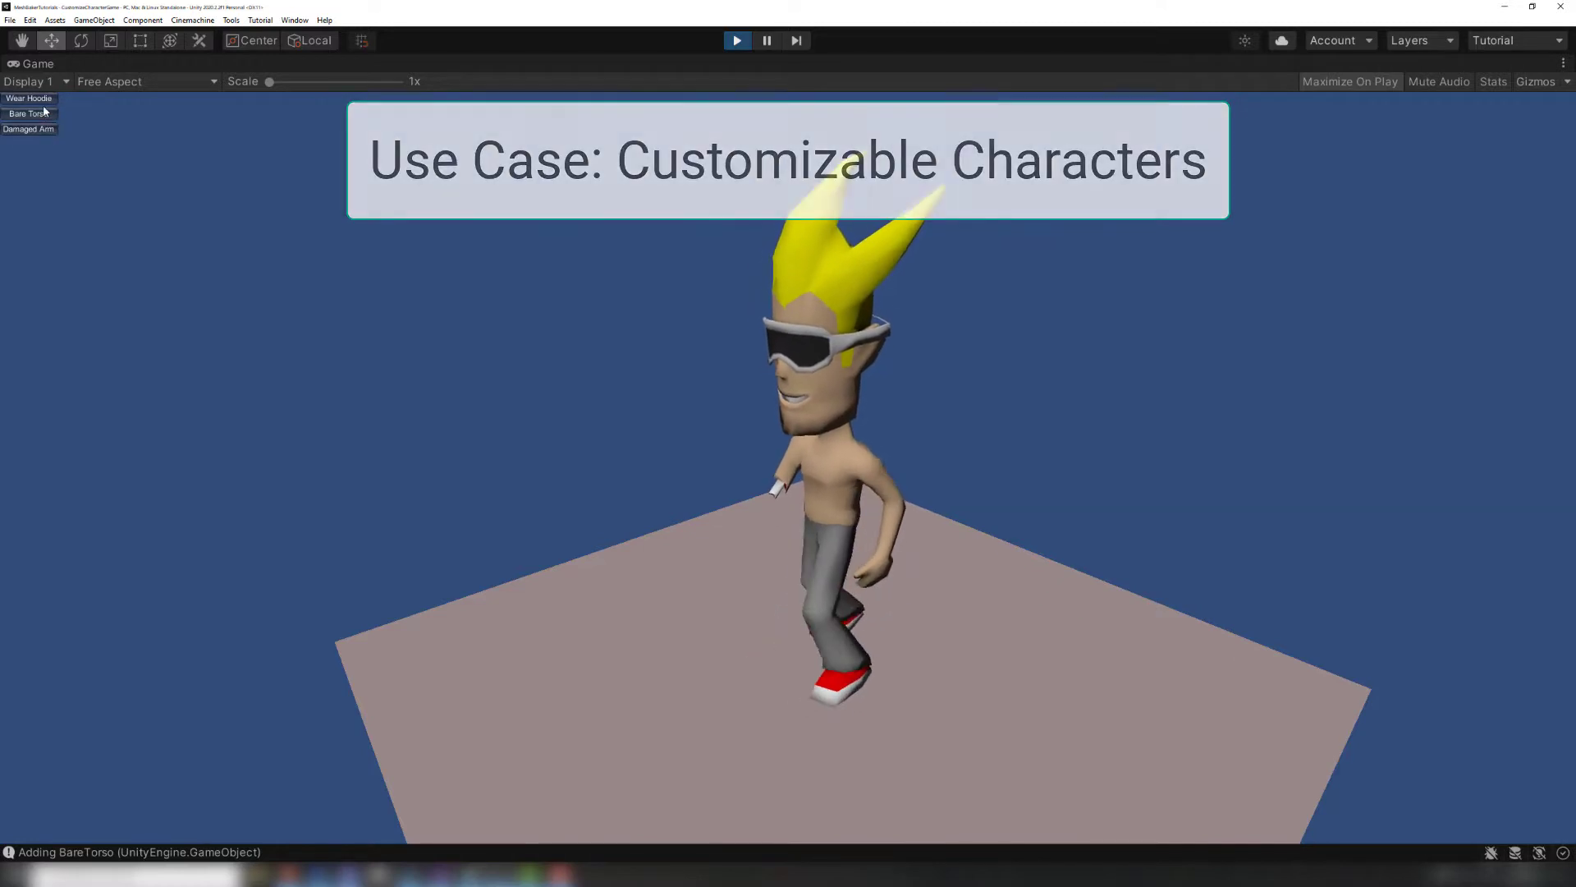
pyautogui.click(37, 113)
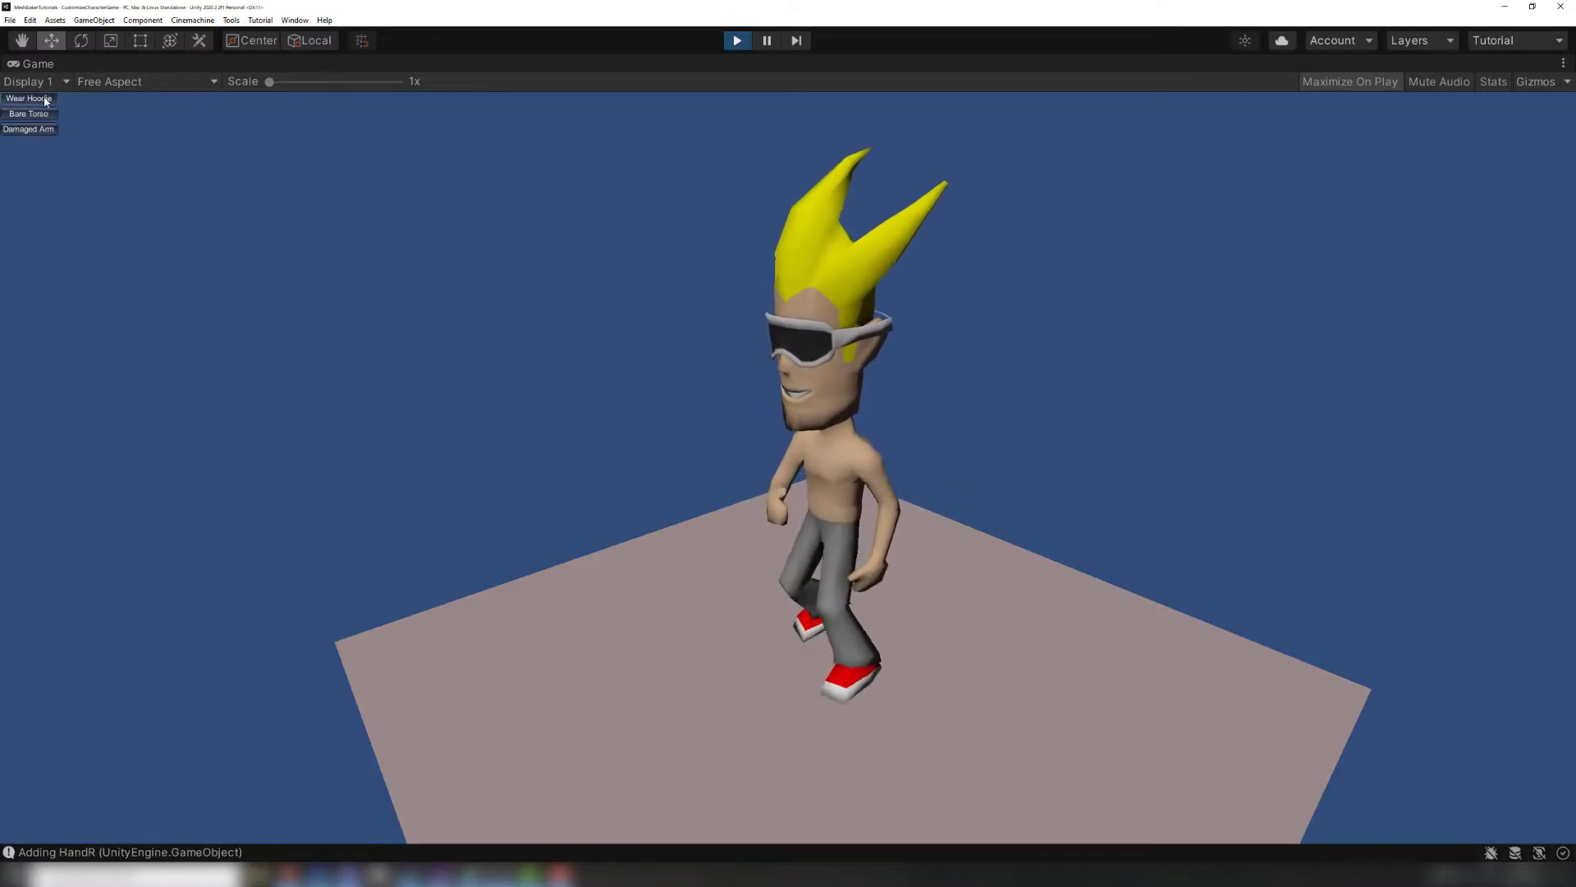
pyautogui.click(46, 99)
pyautogui.click(39, 118)
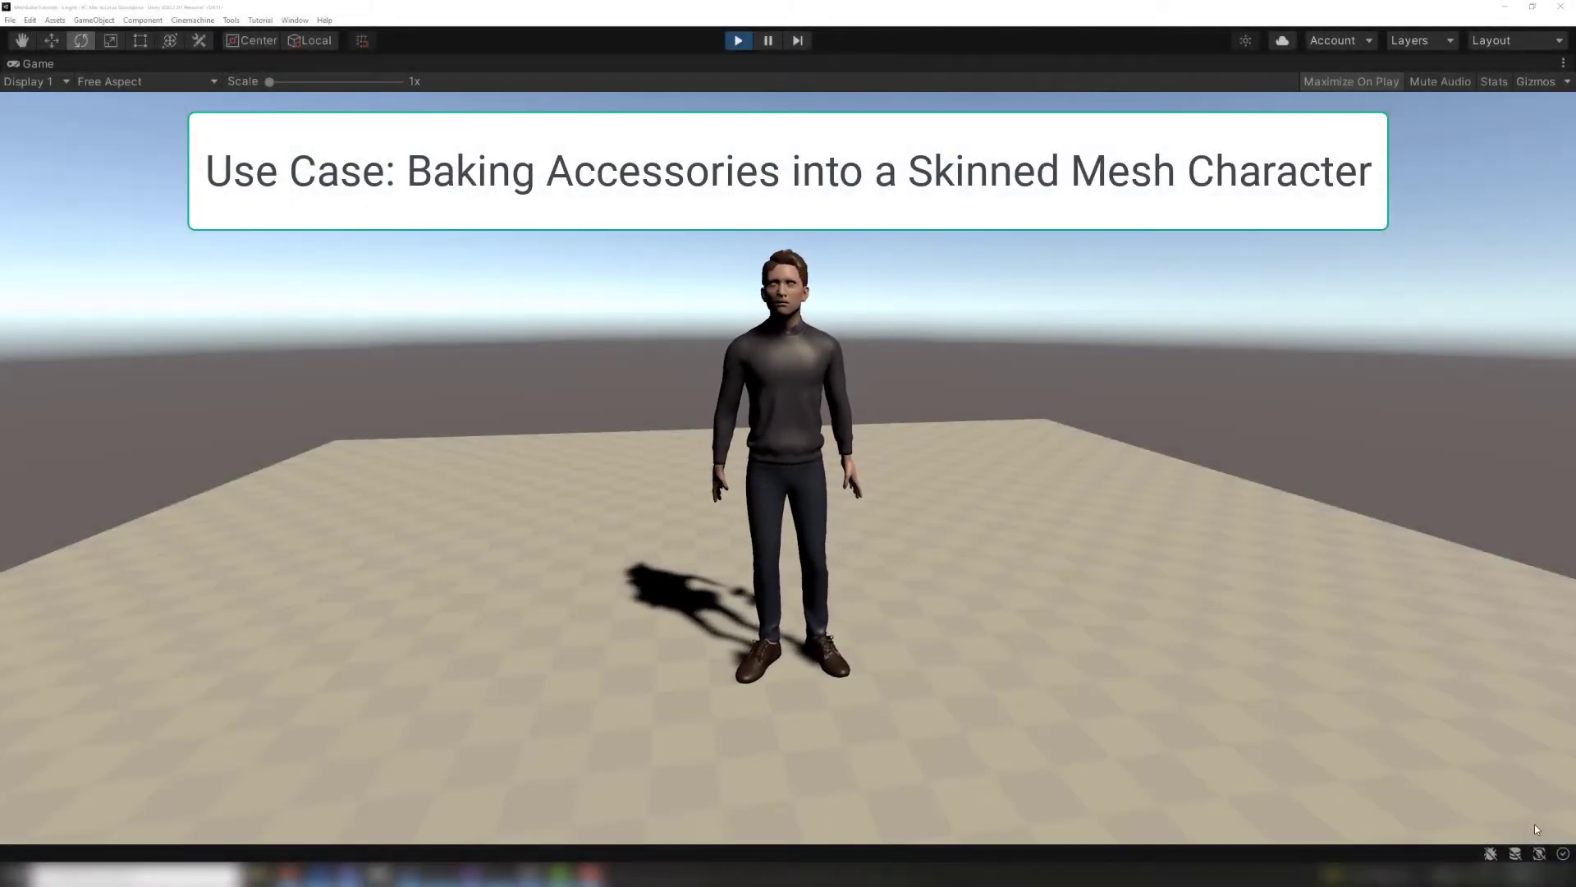
# Step: Switch to the Move tool and play the CellFracture scene to shatter the glass wall
pyautogui.press('w')
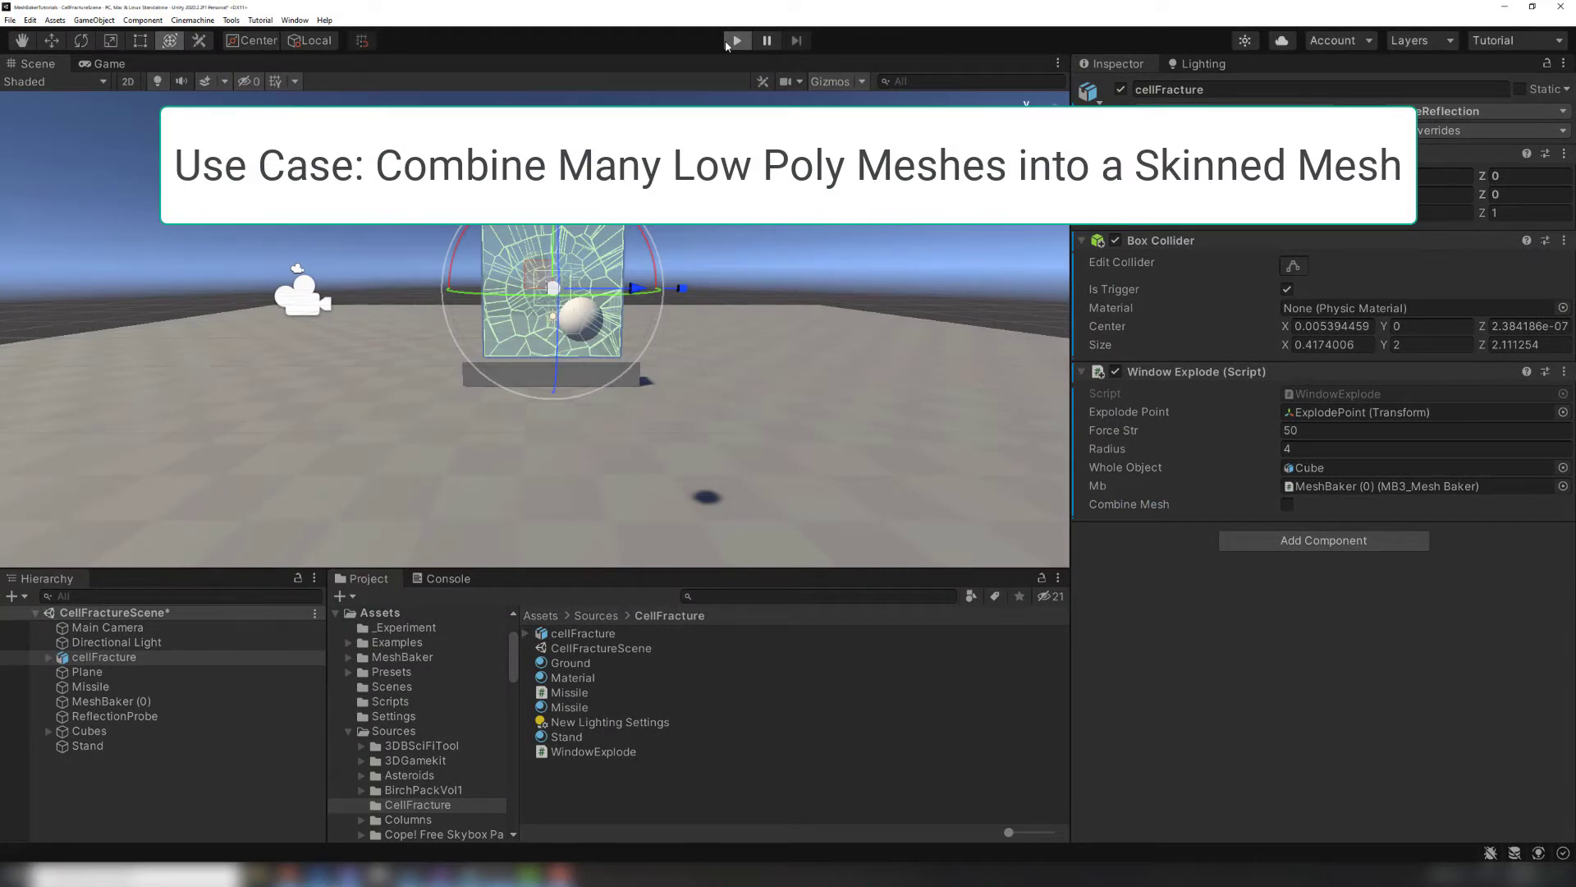
pyautogui.click(726, 45)
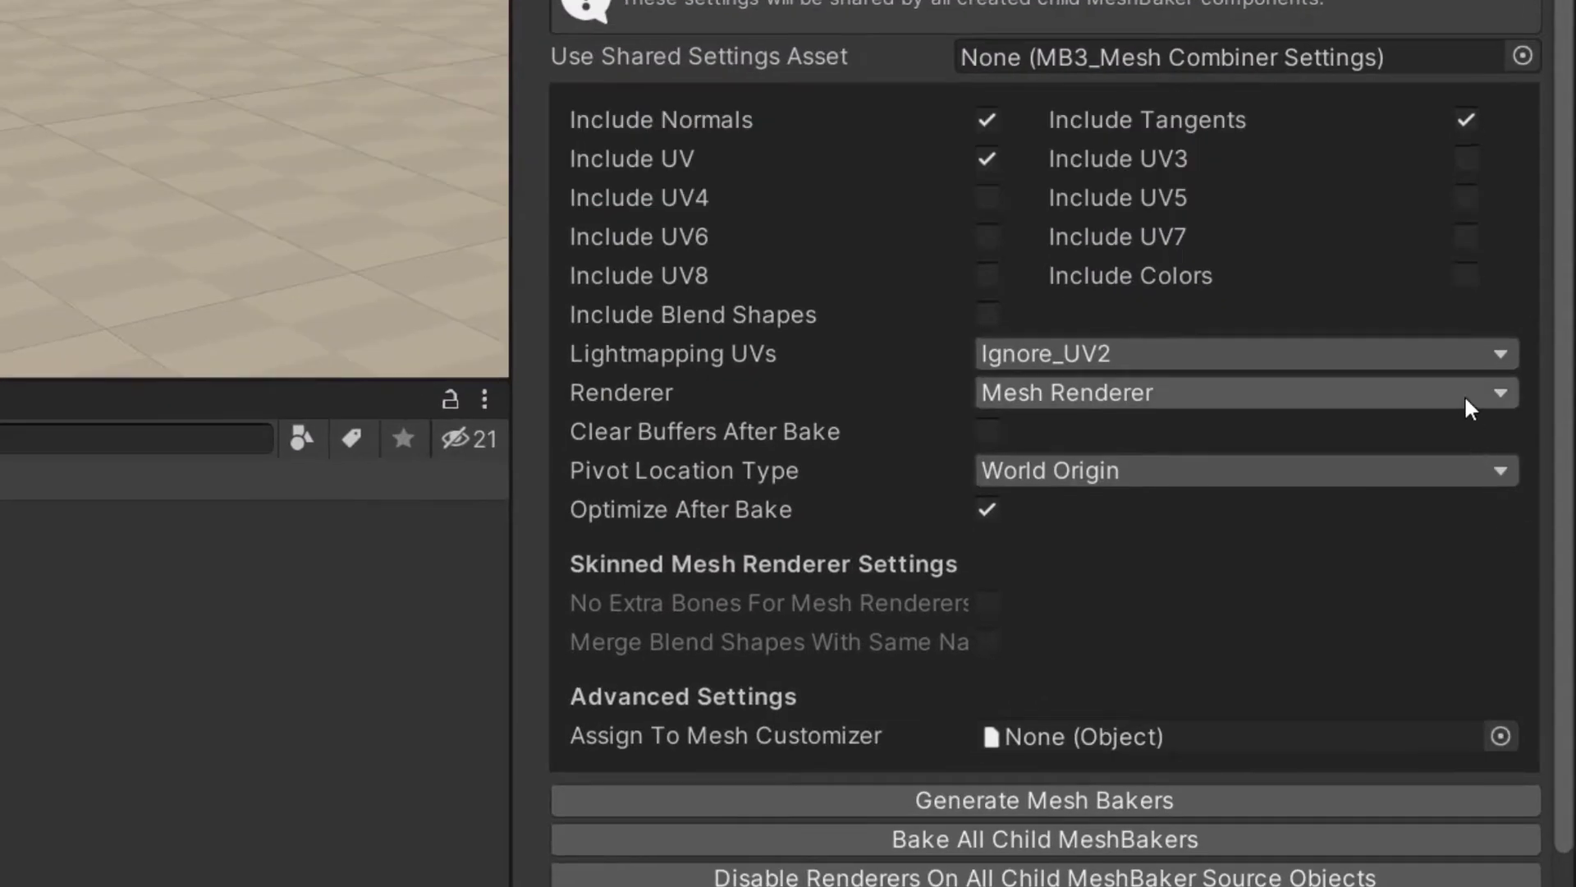
# Step: Choose Skinned Mesh Renderer as the combined output's Renderer type
pyautogui.click(1465, 398)
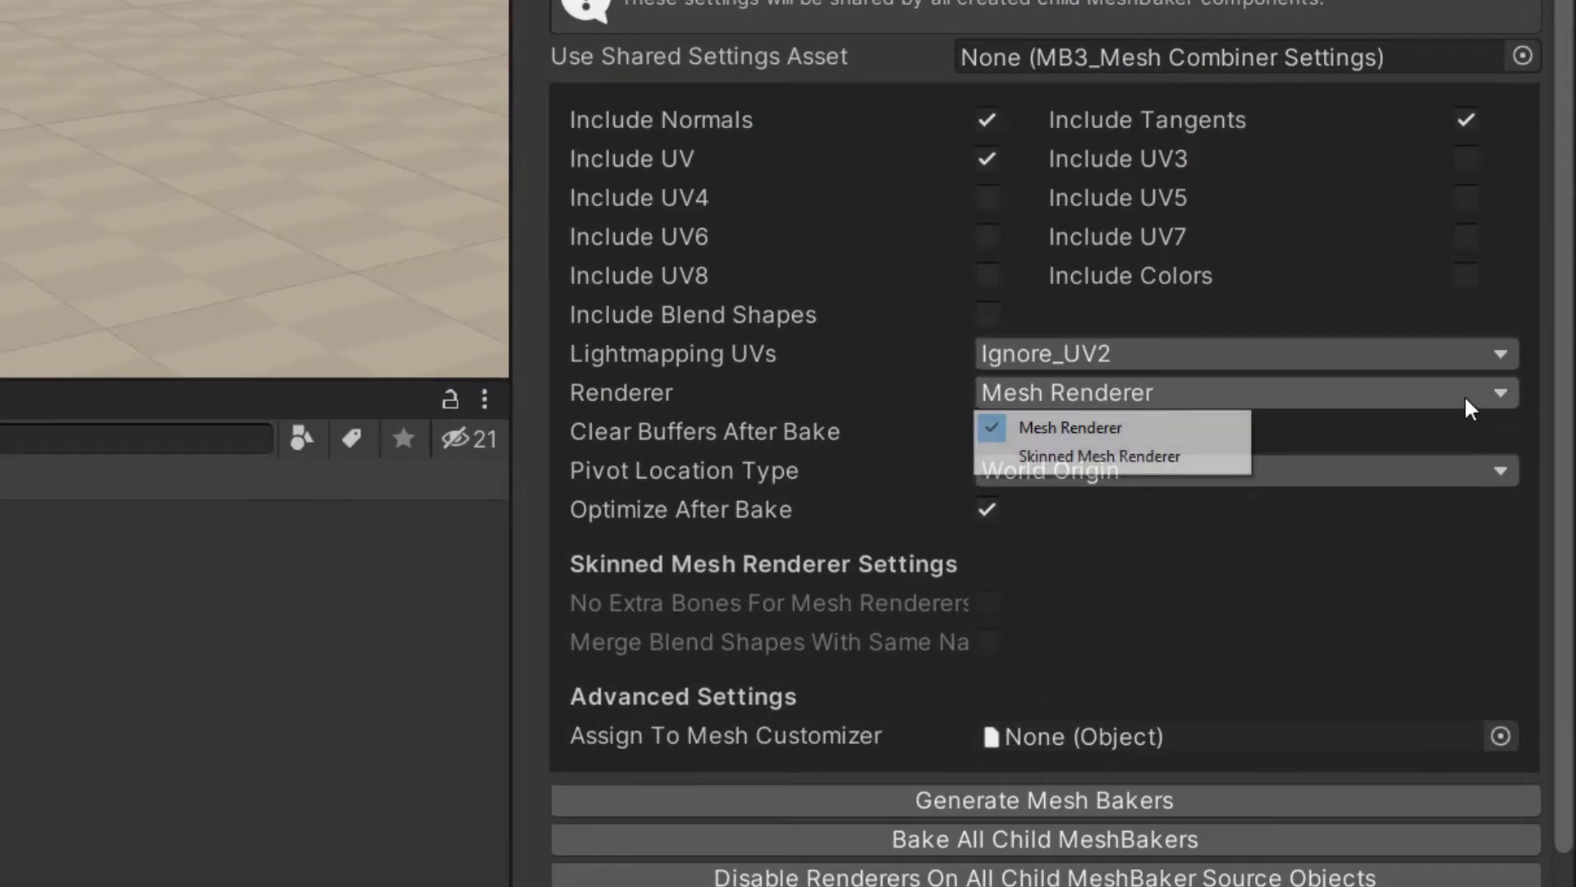
pyautogui.click(1214, 458)
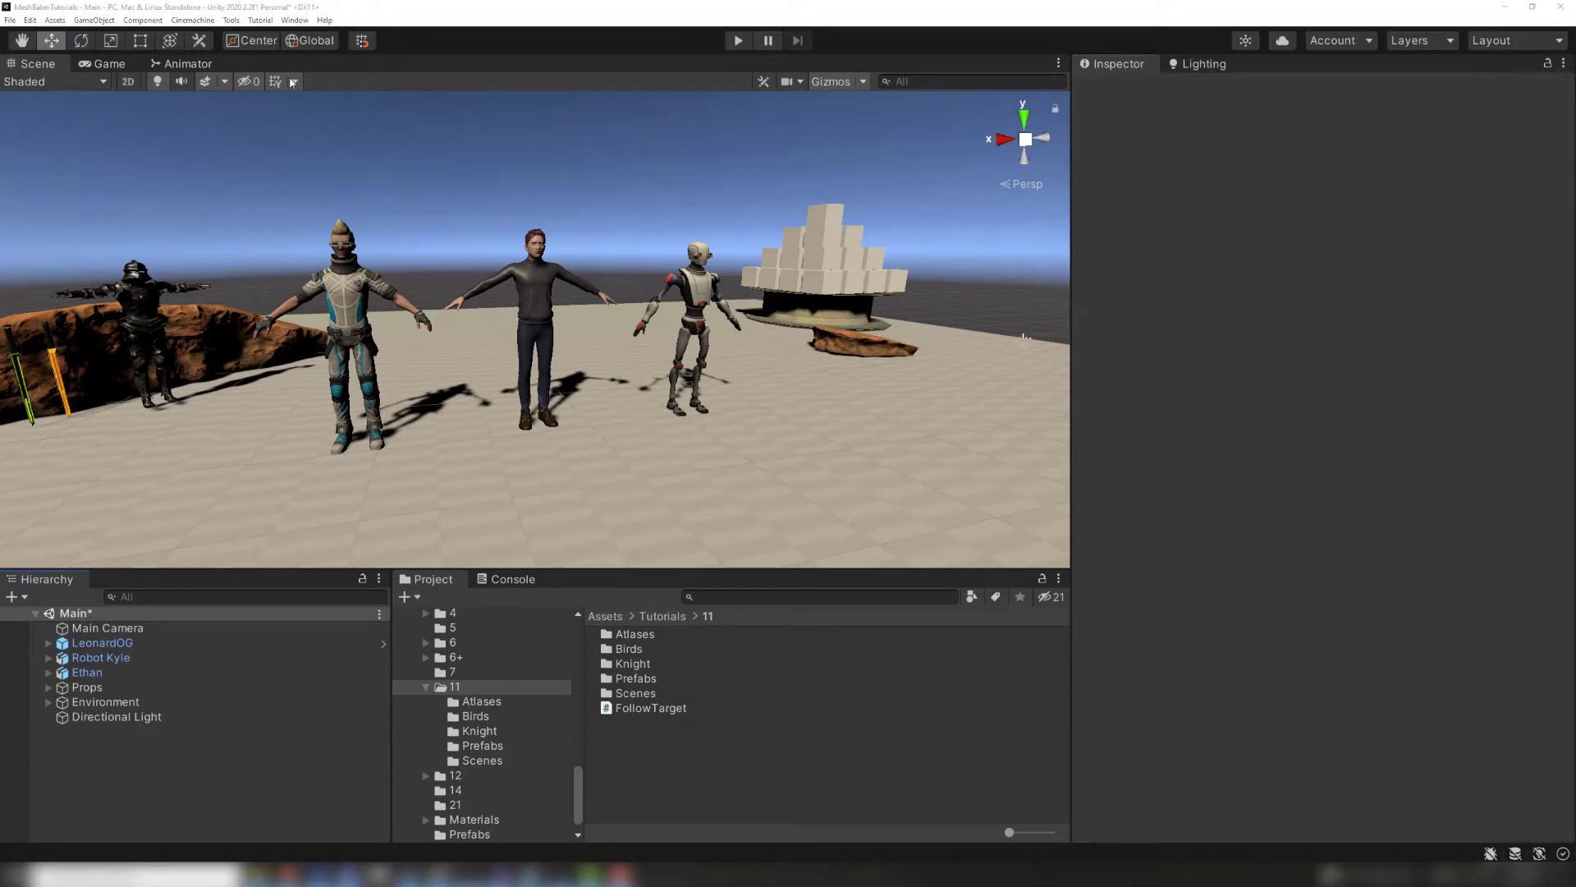
# Step: Create a Mesh Baker TextureBaker and add LeonardOG's and Robot Kyle's meshes to combine
pyautogui.click(100, 23)
pyautogui.moveTo(177, 248)
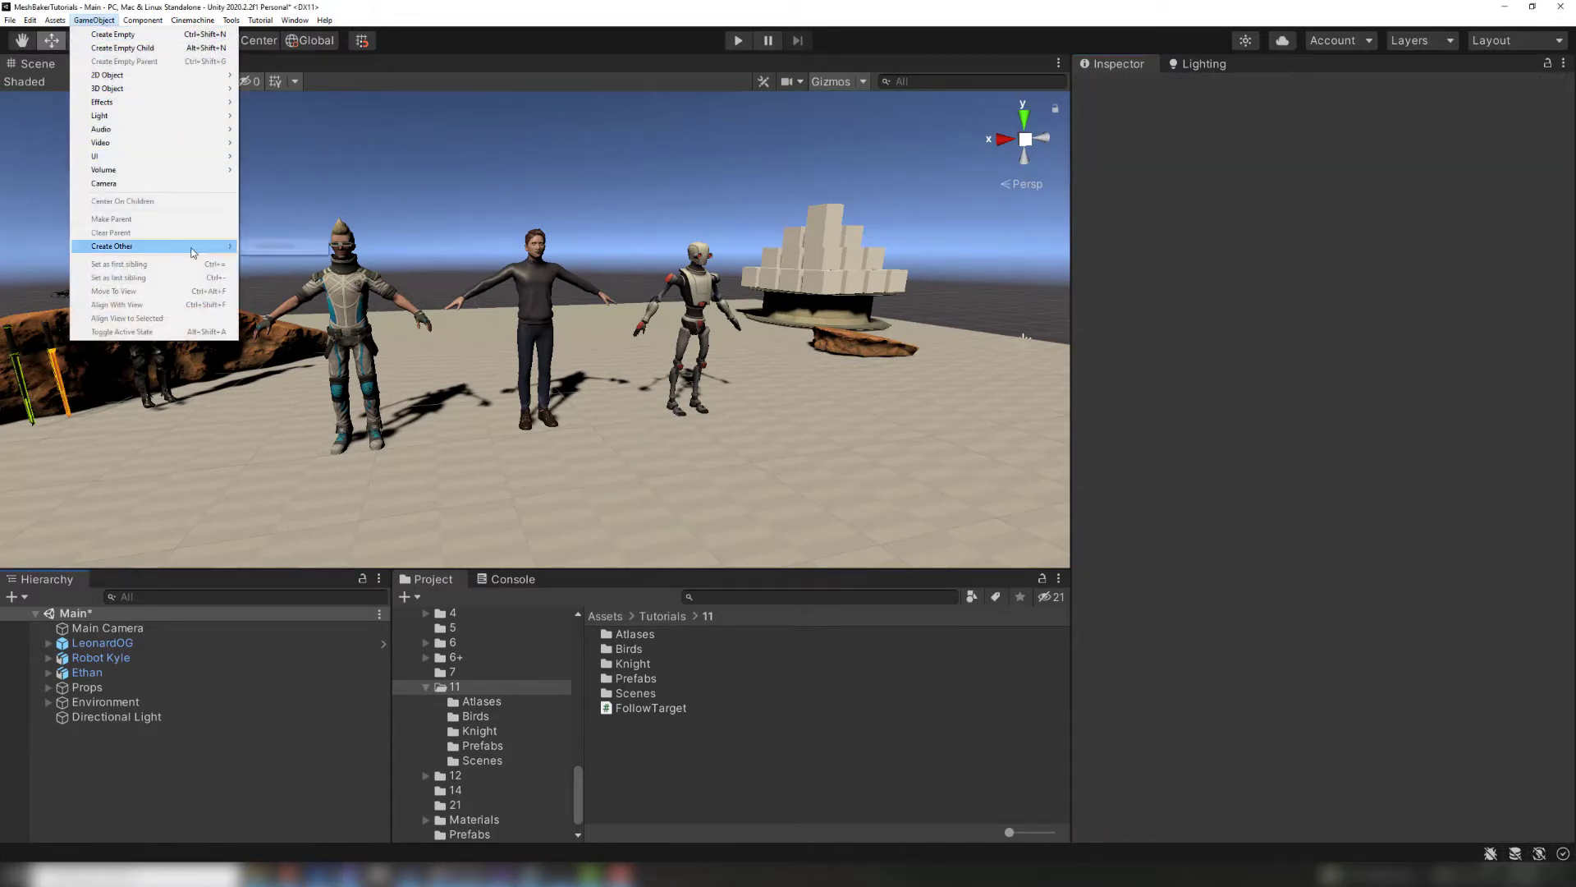
pyautogui.moveTo(271, 248)
pyautogui.click(407, 247)
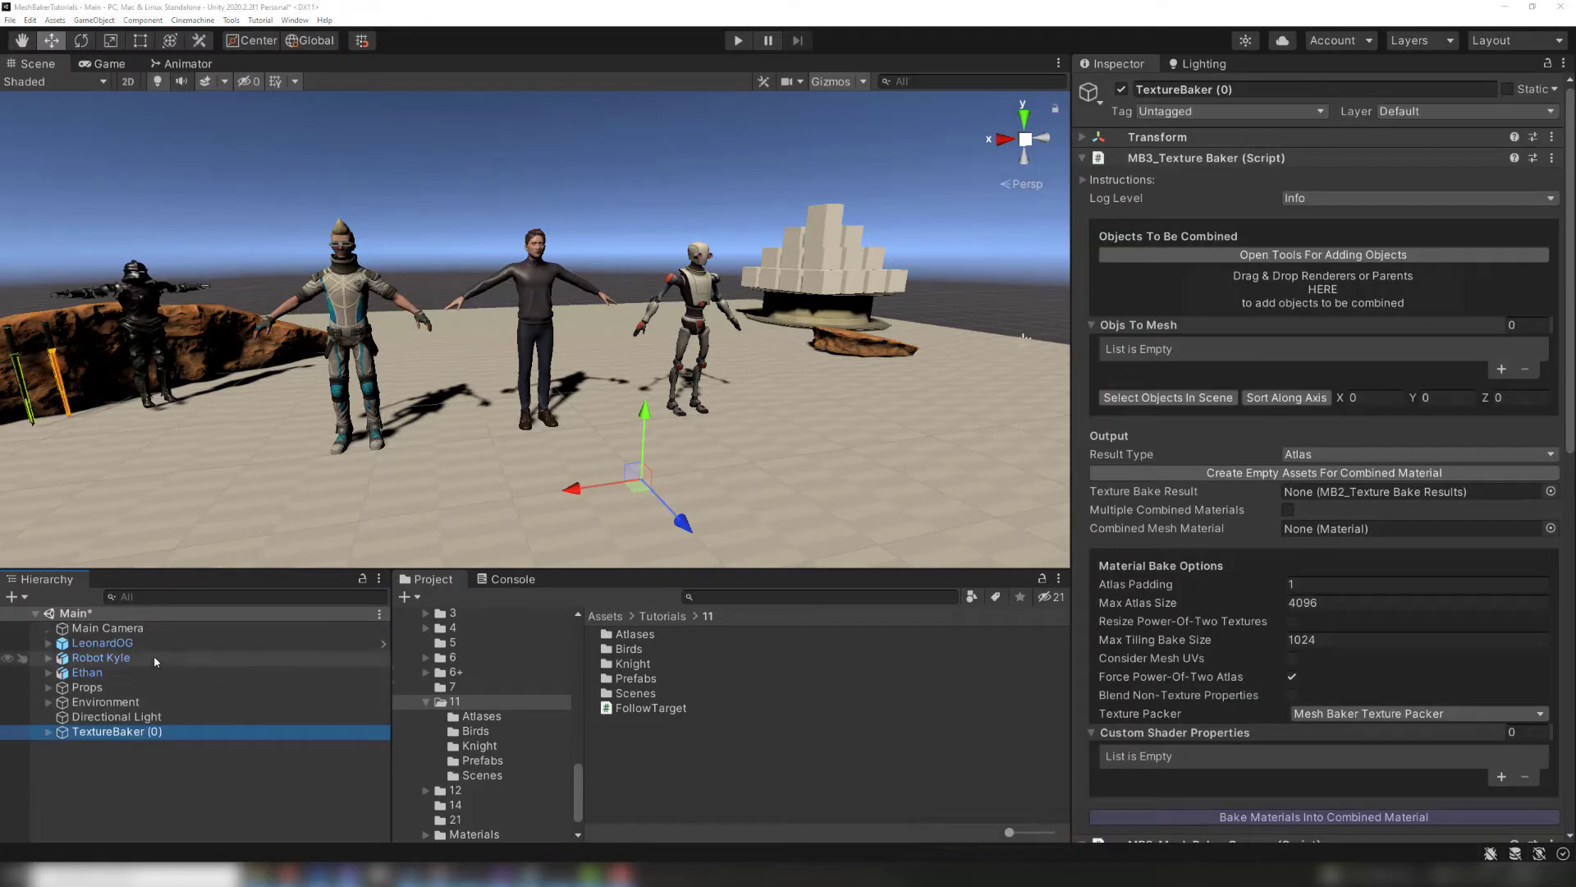
pyautogui.moveTo(103, 642); pyautogui.dragTo(711, 503)
pyautogui.moveTo(1274, 309); pyautogui.dragTo(1287, 299)
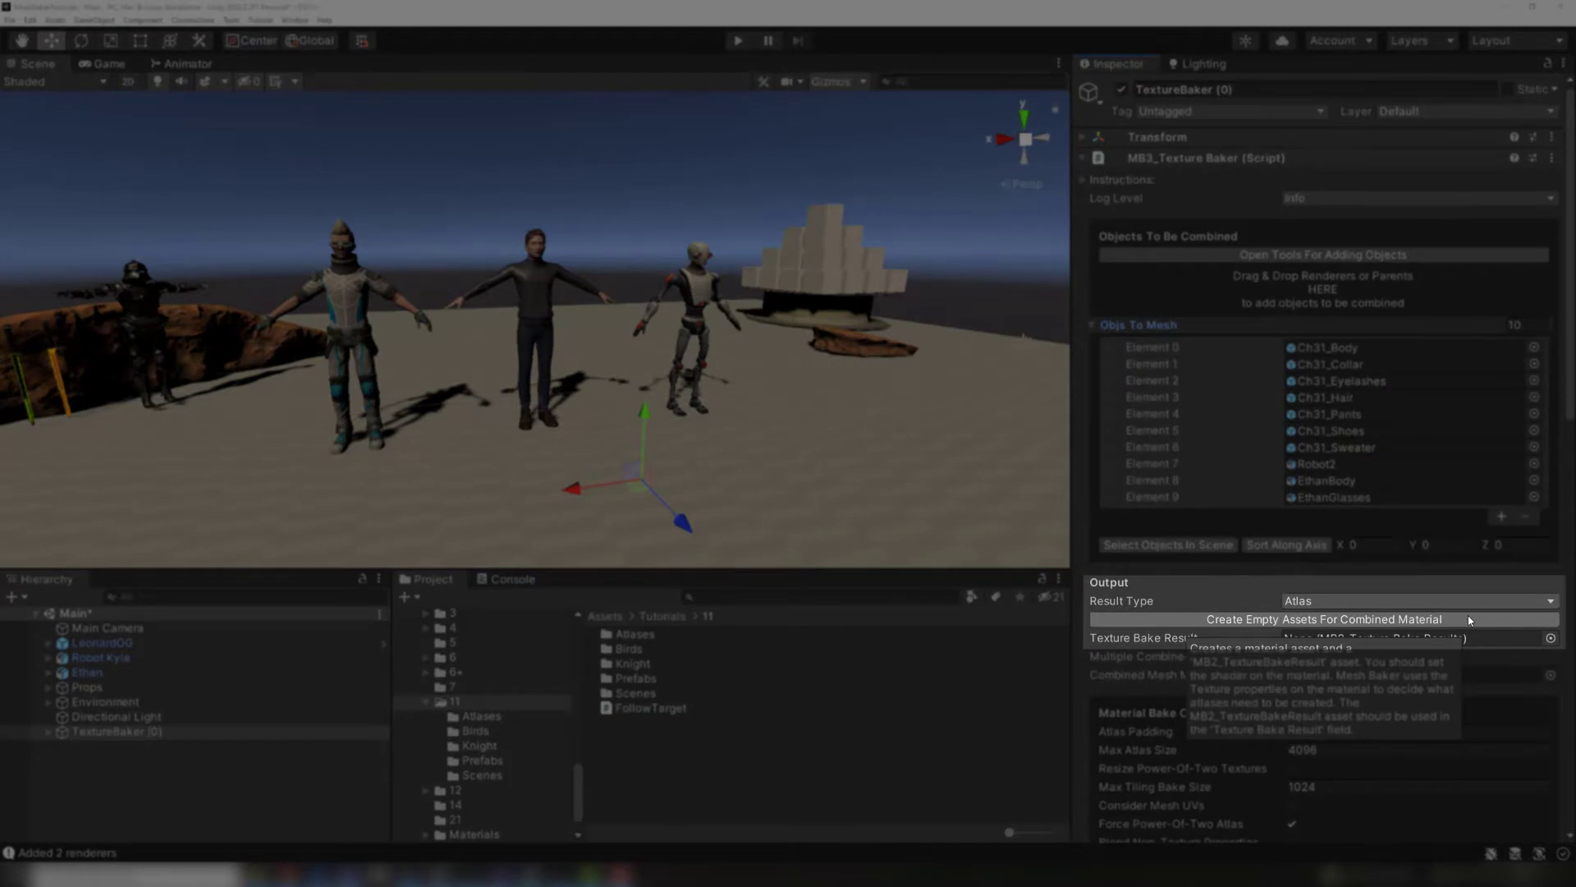
# Step: Save empty combined-material assets as LeonardKyleEthan and bake the materials into that atlas
pyautogui.click(1468, 619)
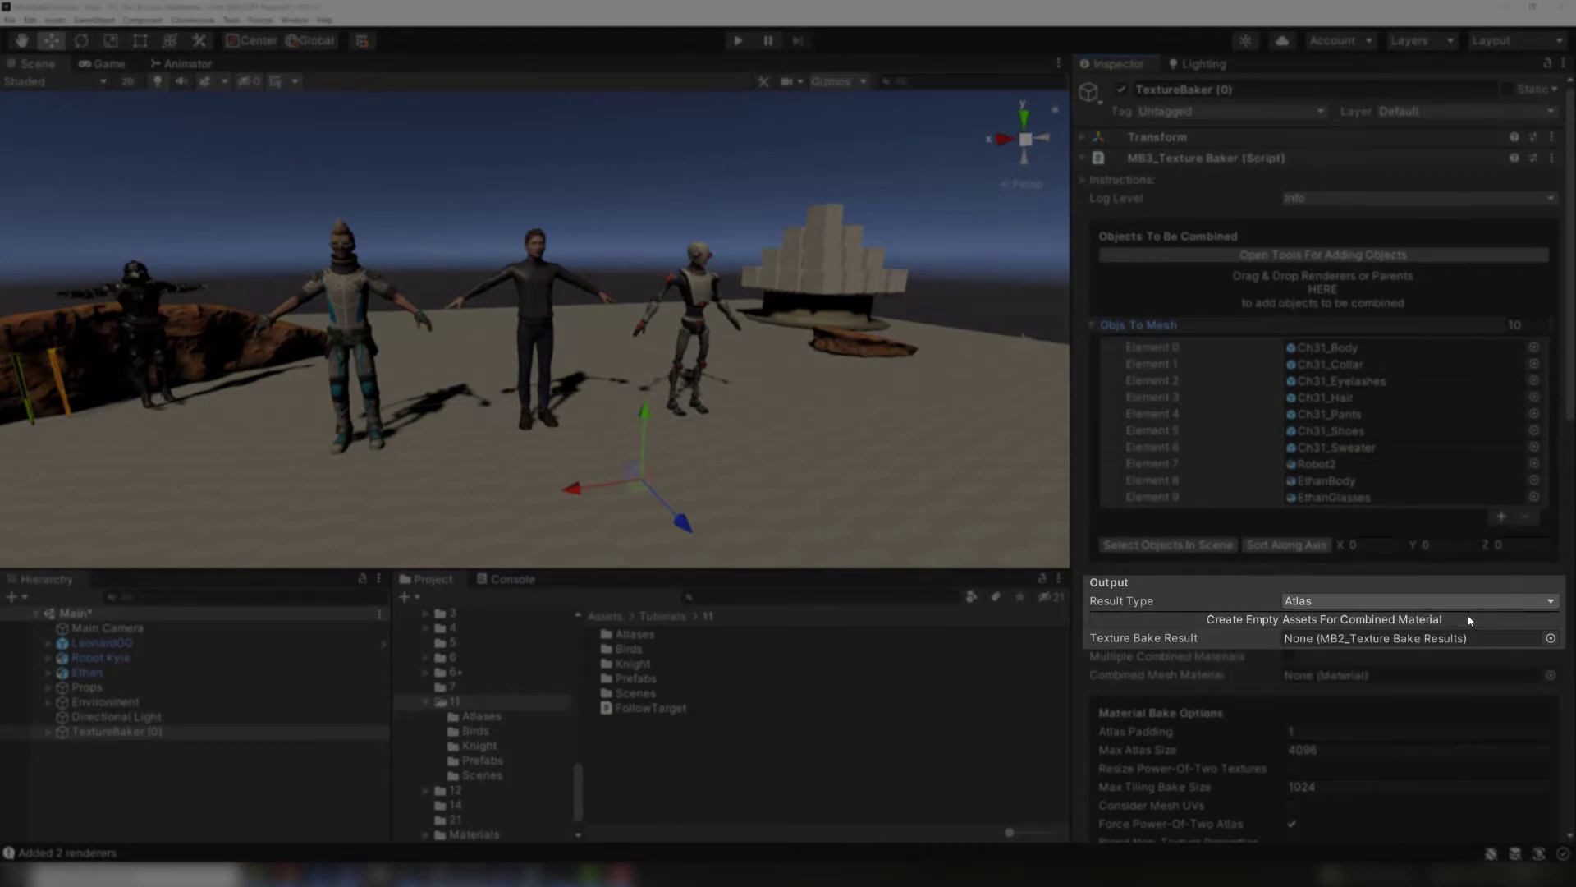
pyautogui.write('LeonardKyleEthan')
pyautogui.press('Return')
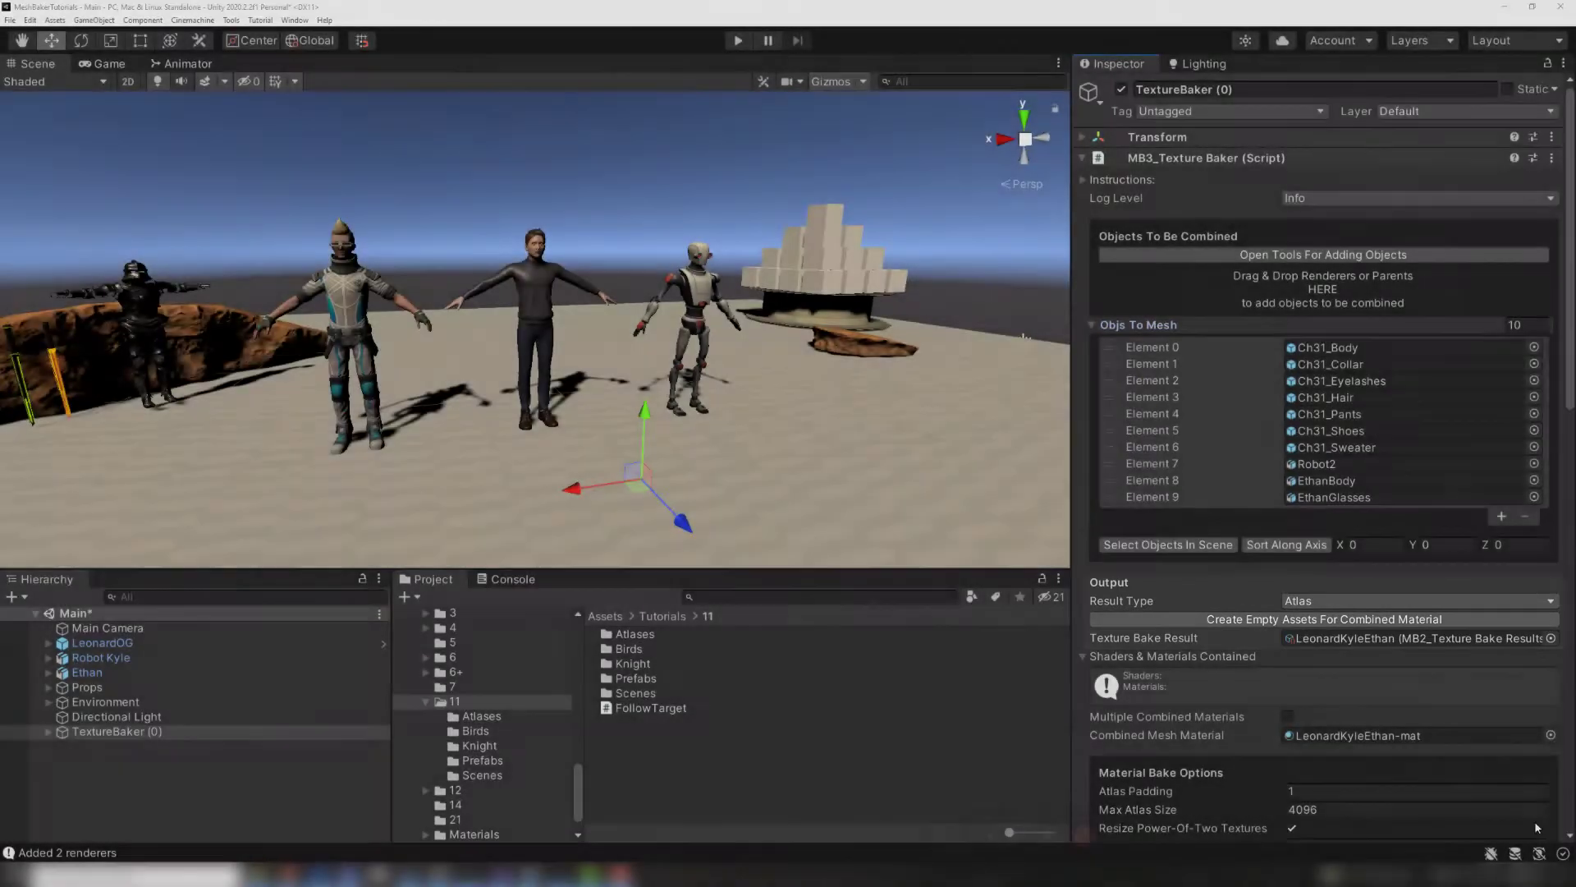
pyautogui.scroll(-5, 1566, 443)
pyautogui.scroll(-1, 1566, 444)
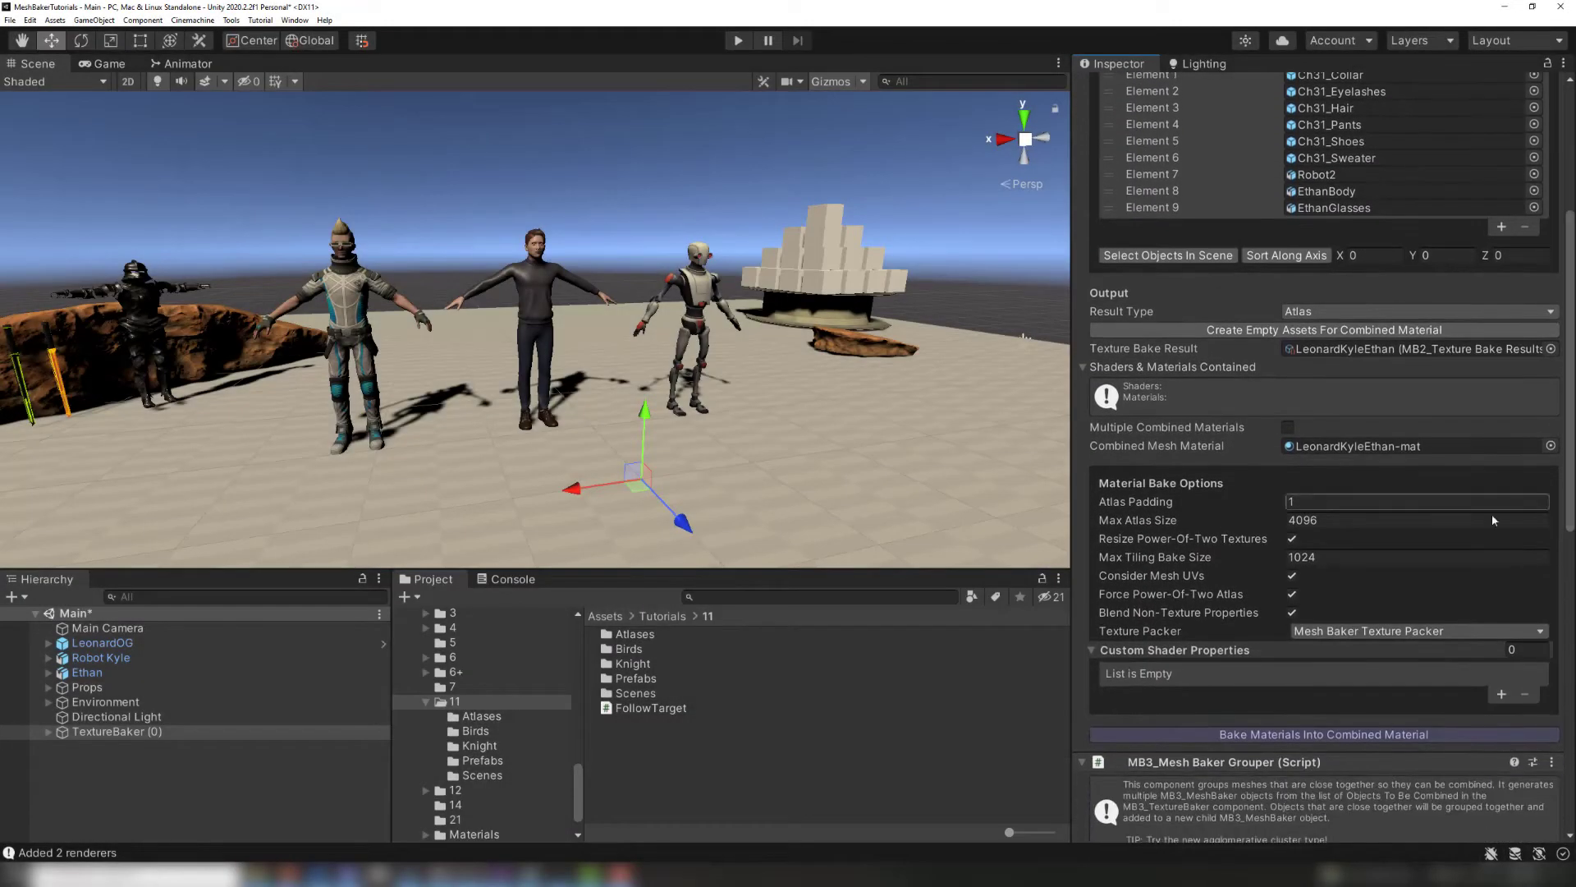
pyautogui.click(1312, 735)
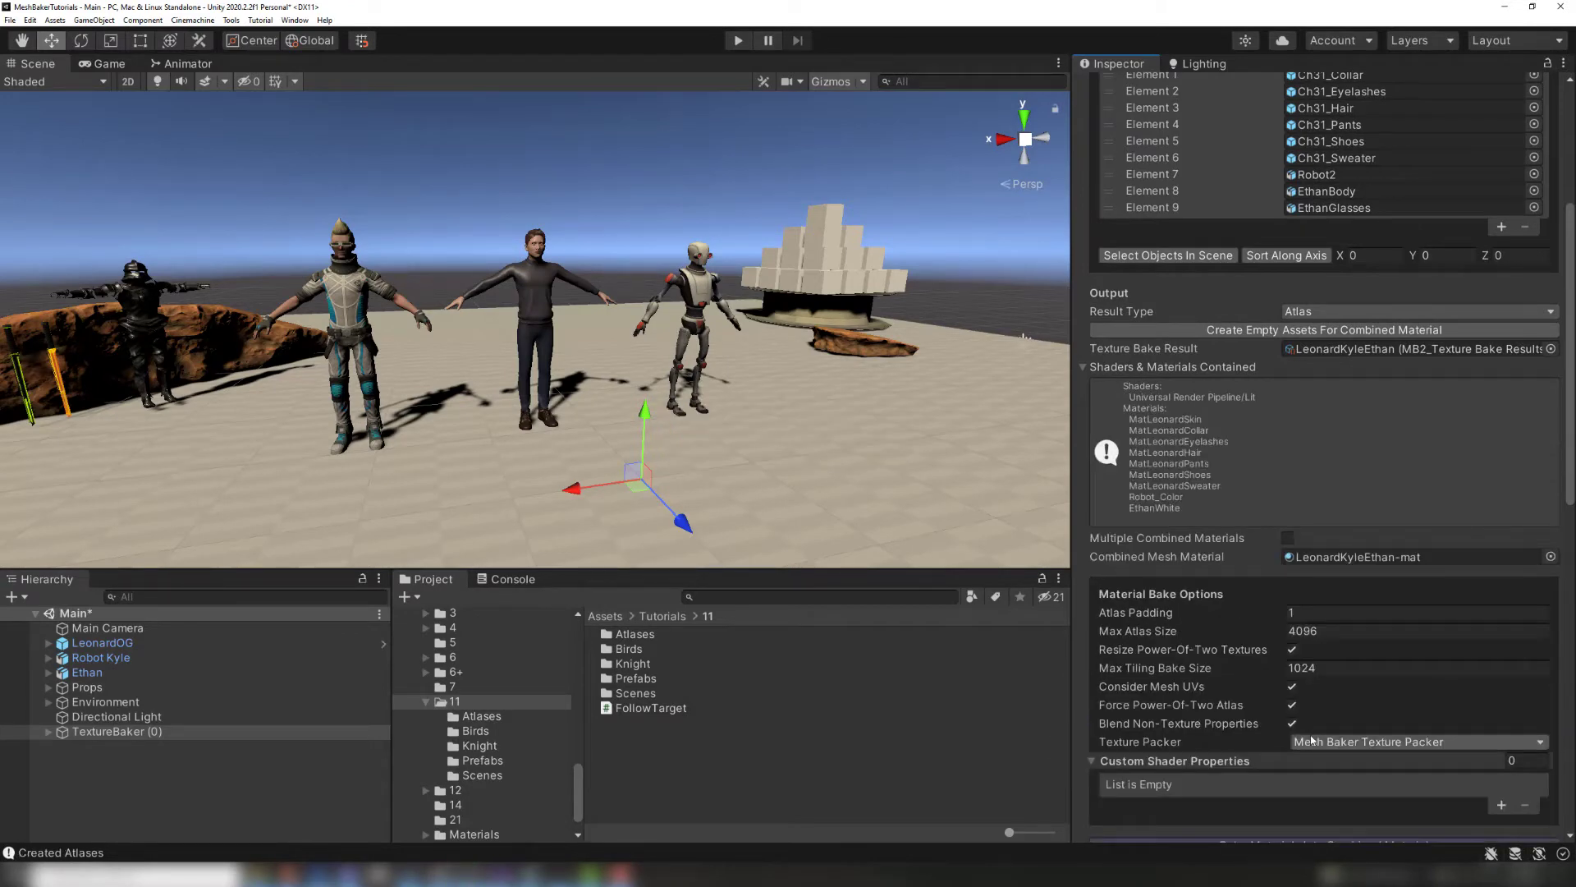
# Step: Set the grouper's Renderer output to Skinned Mesh Renderer
pyautogui.scroll(-12, 1307, 739)
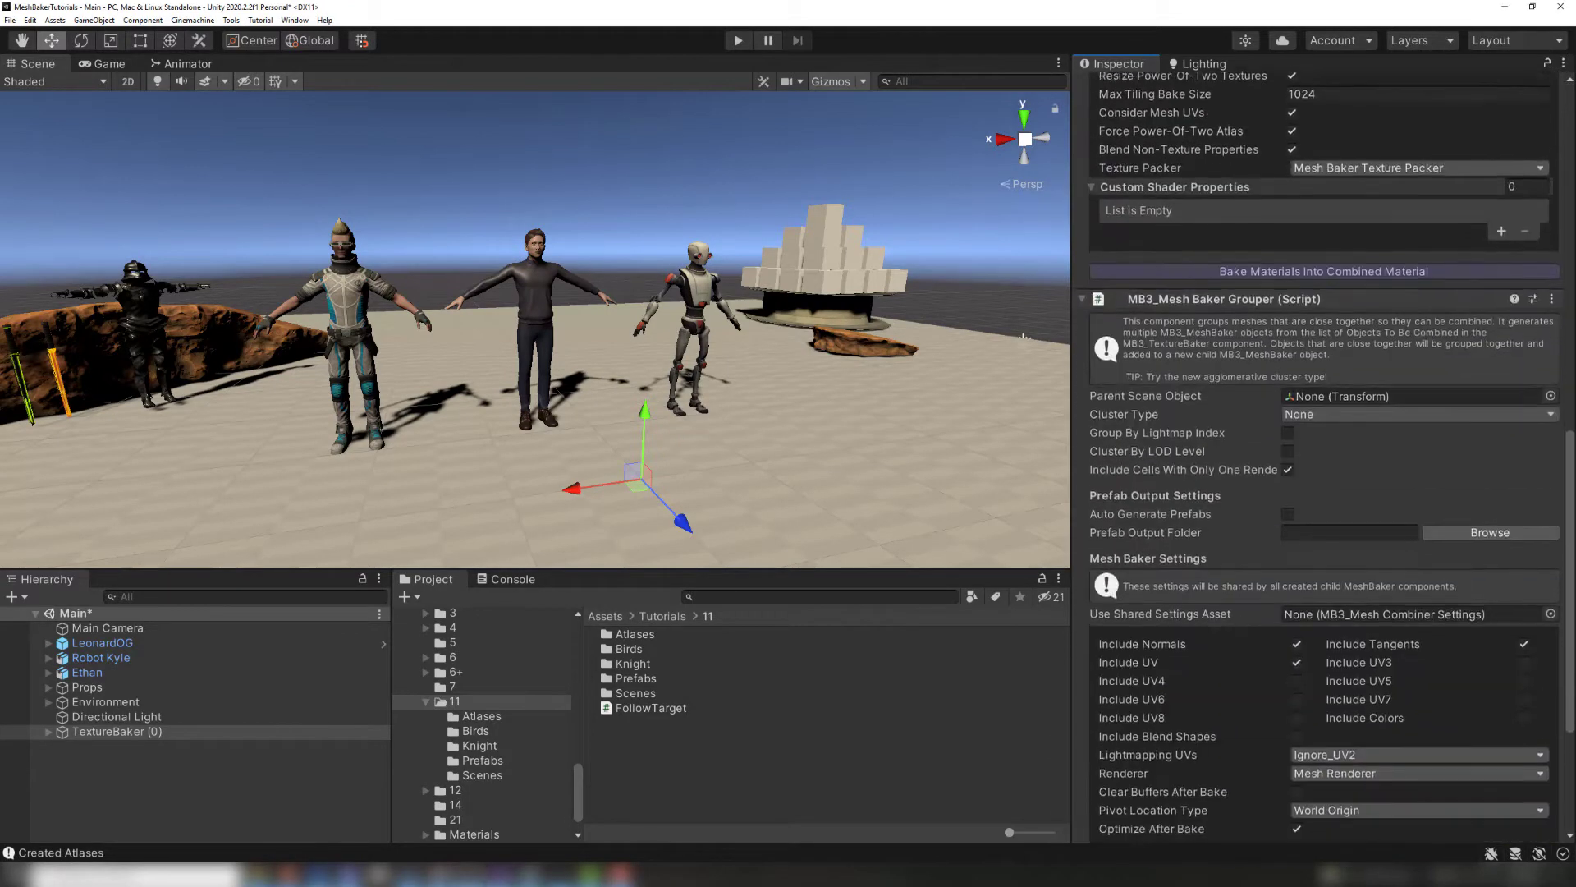
pyautogui.scroll(-4, 1474, 617)
pyautogui.click(1441, 578)
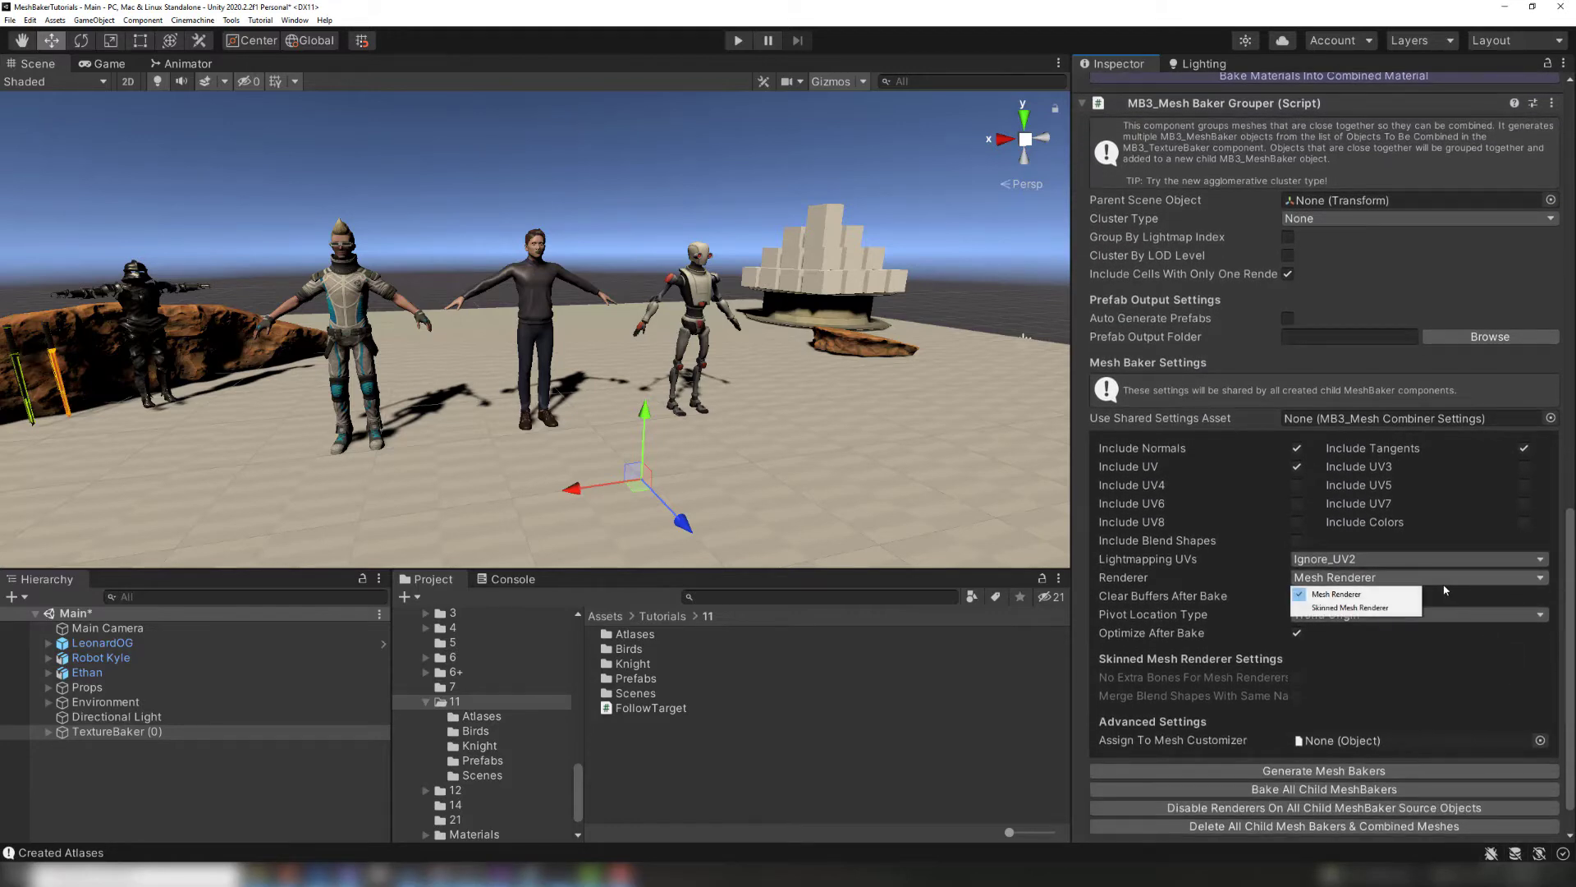
pyautogui.click(1403, 608)
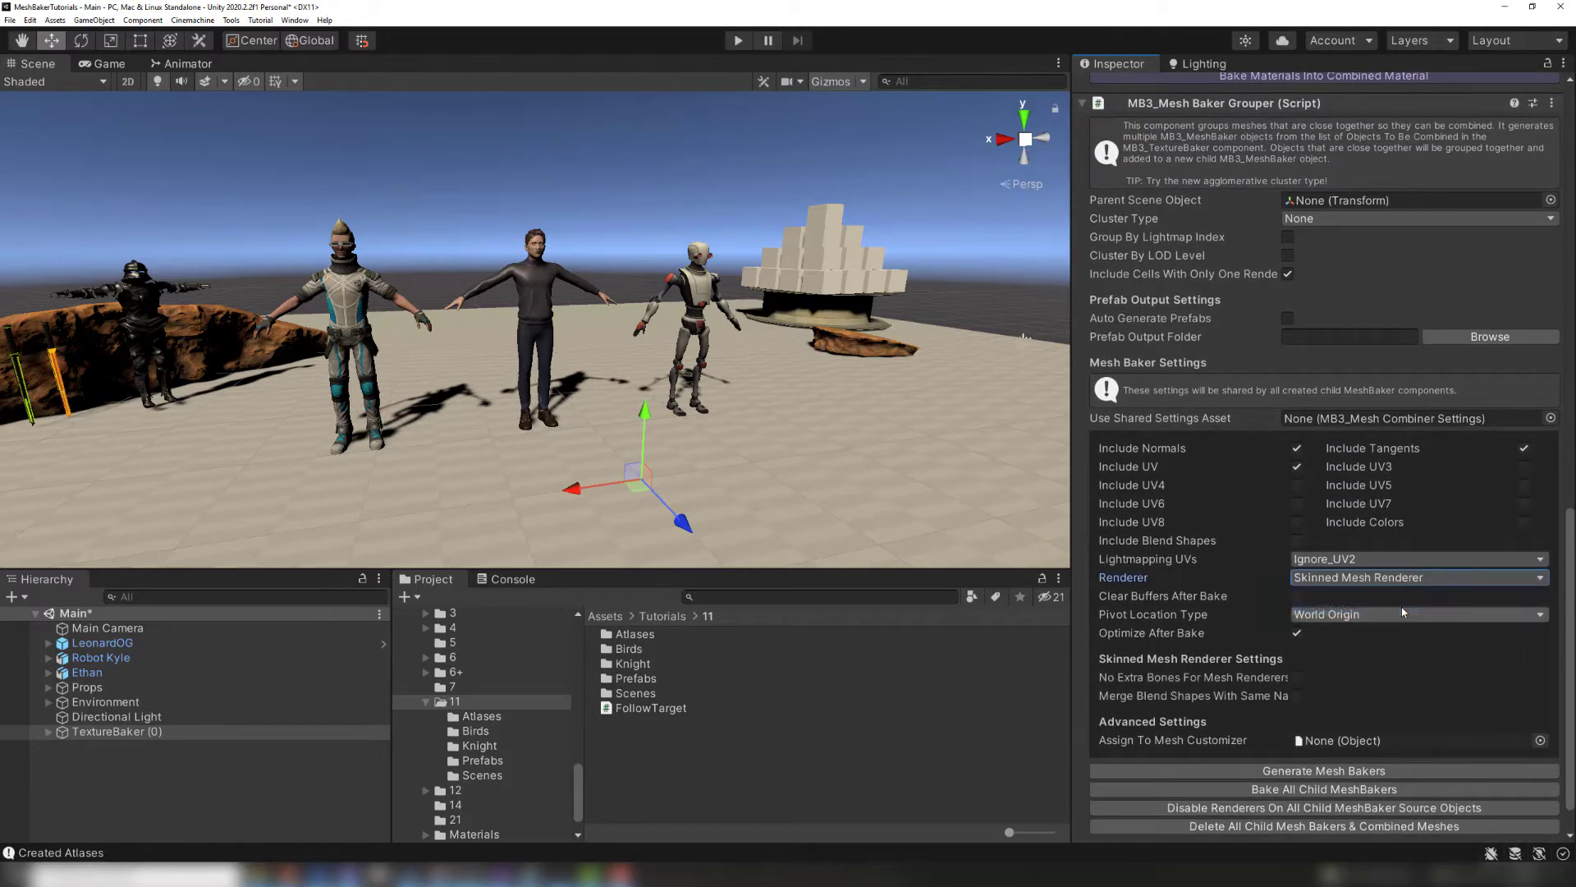
# Step: Generate the child mesh bakers, bake them all, and disable the source objects' renderers
pyautogui.click(1398, 770)
pyautogui.click(1382, 787)
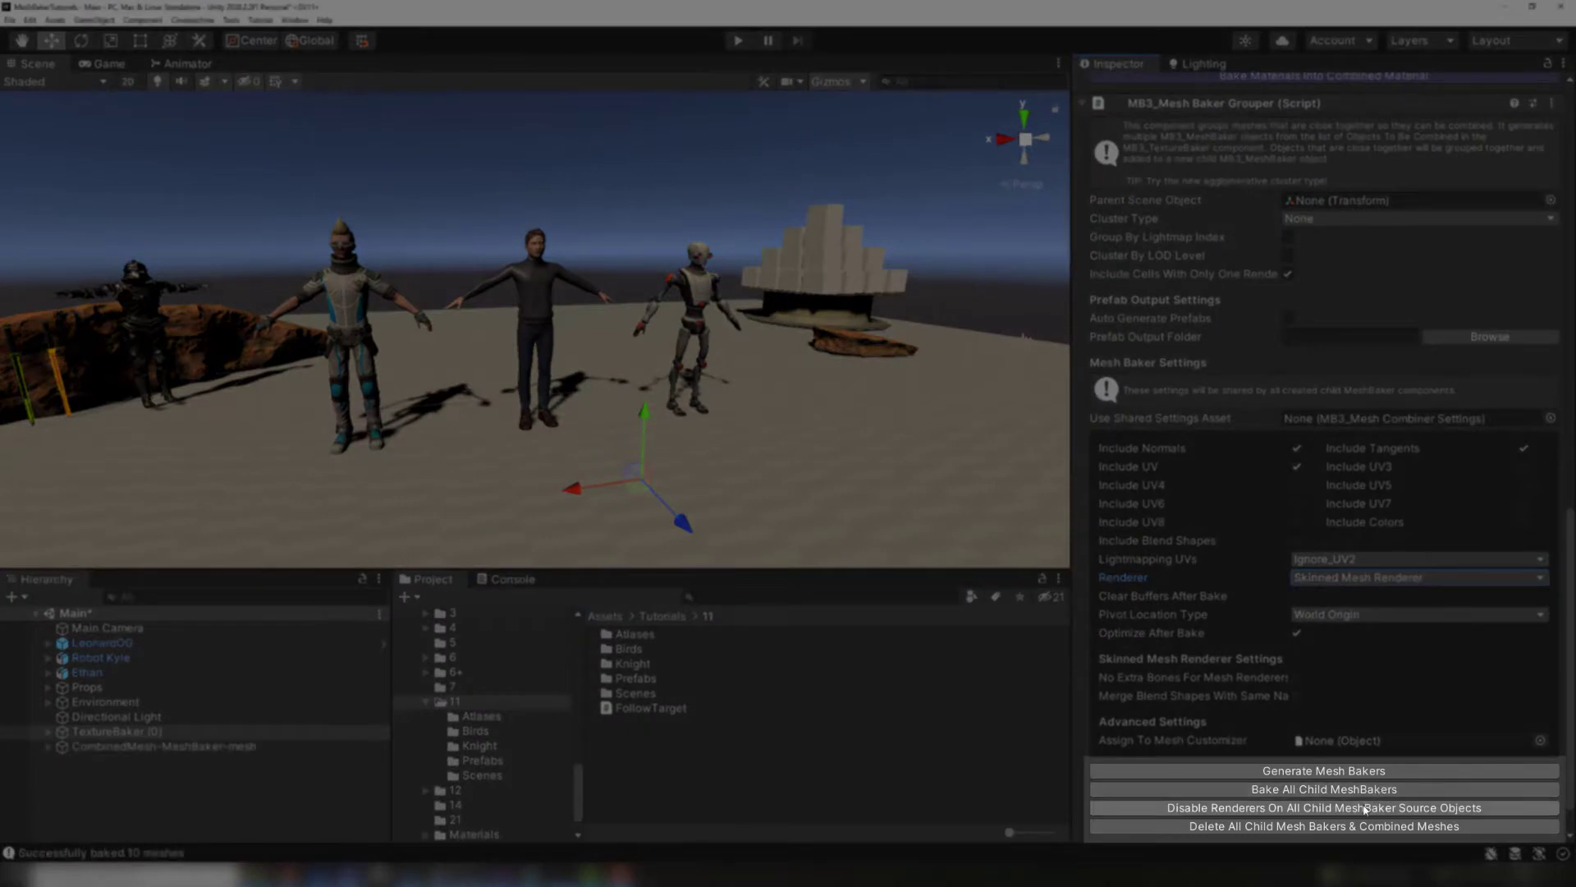
pyautogui.click(1364, 808)
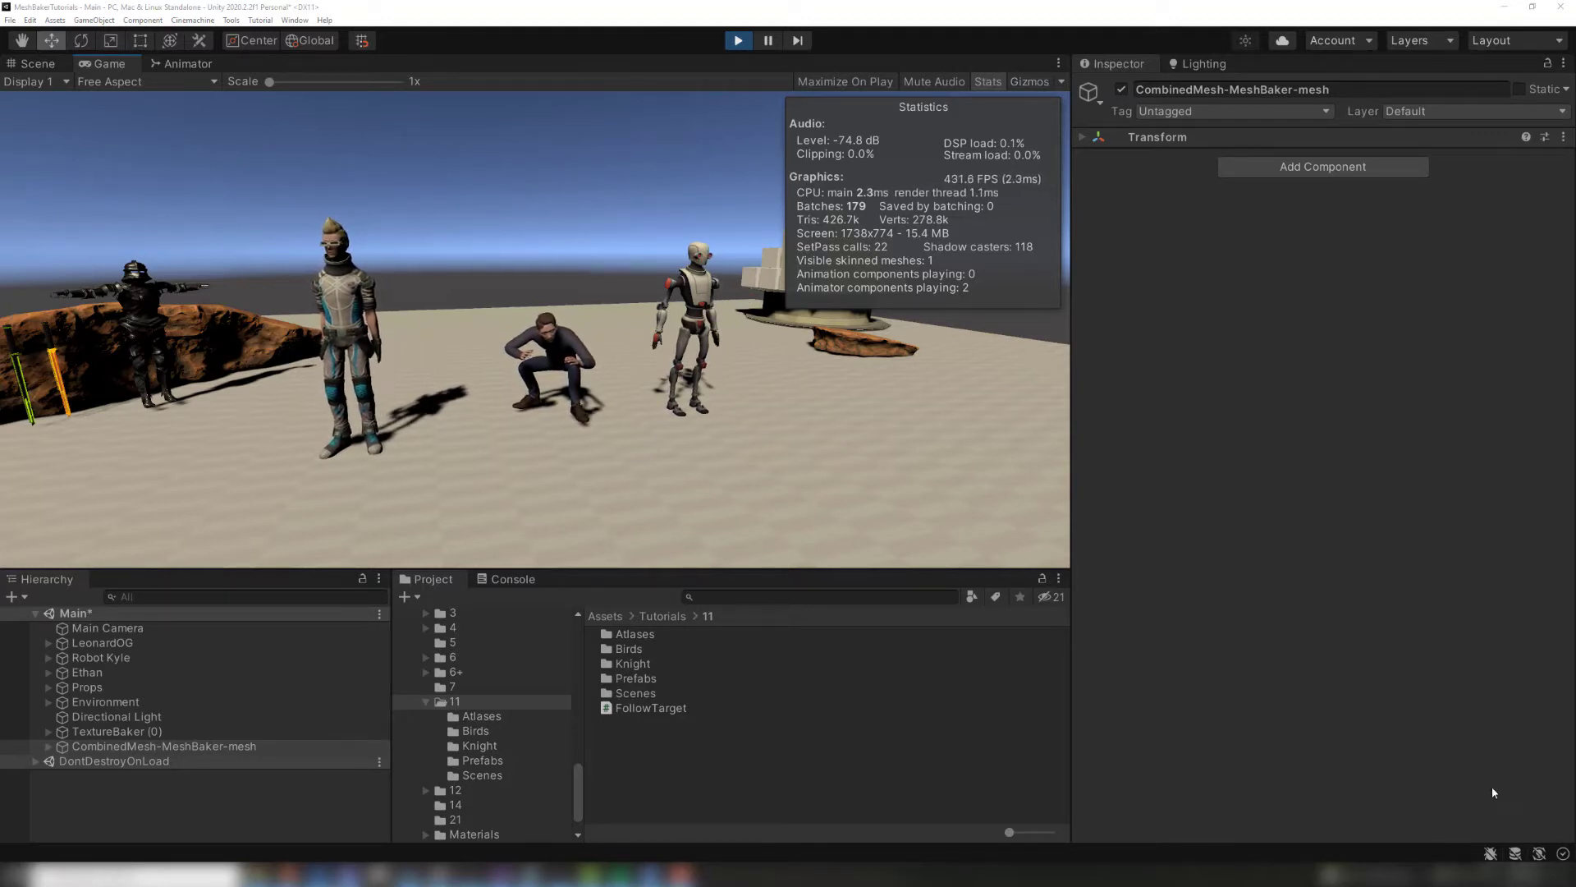
# Step: In the Scene view, select MeshBaker-mesh-mesh under CombinedMesh-MeshBaker-mesh
pyautogui.click(45, 66)
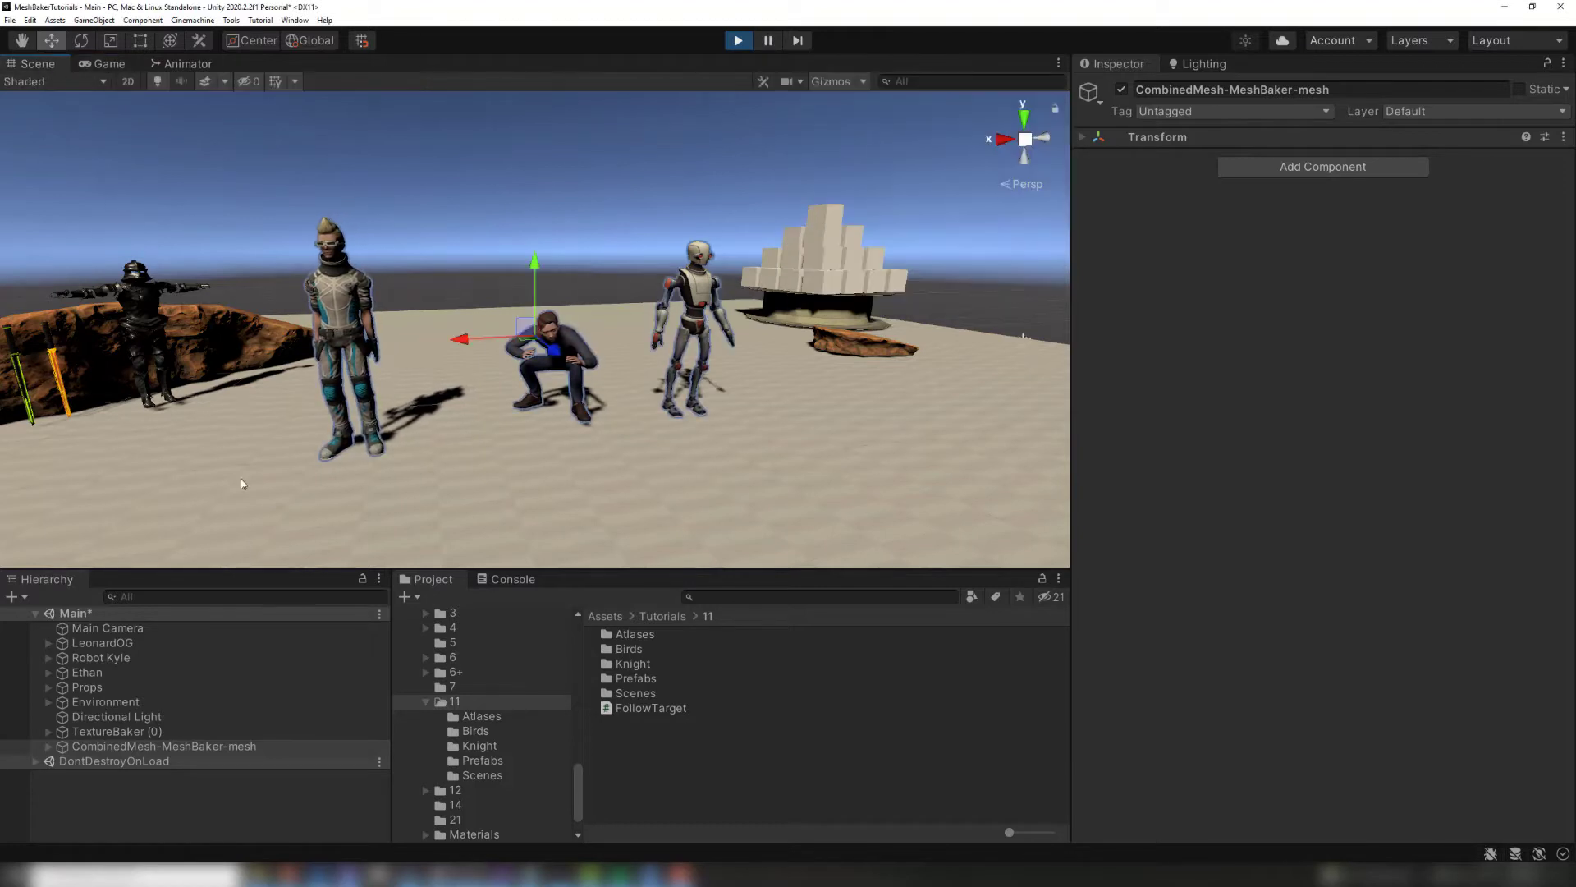
pyautogui.click(49, 747)
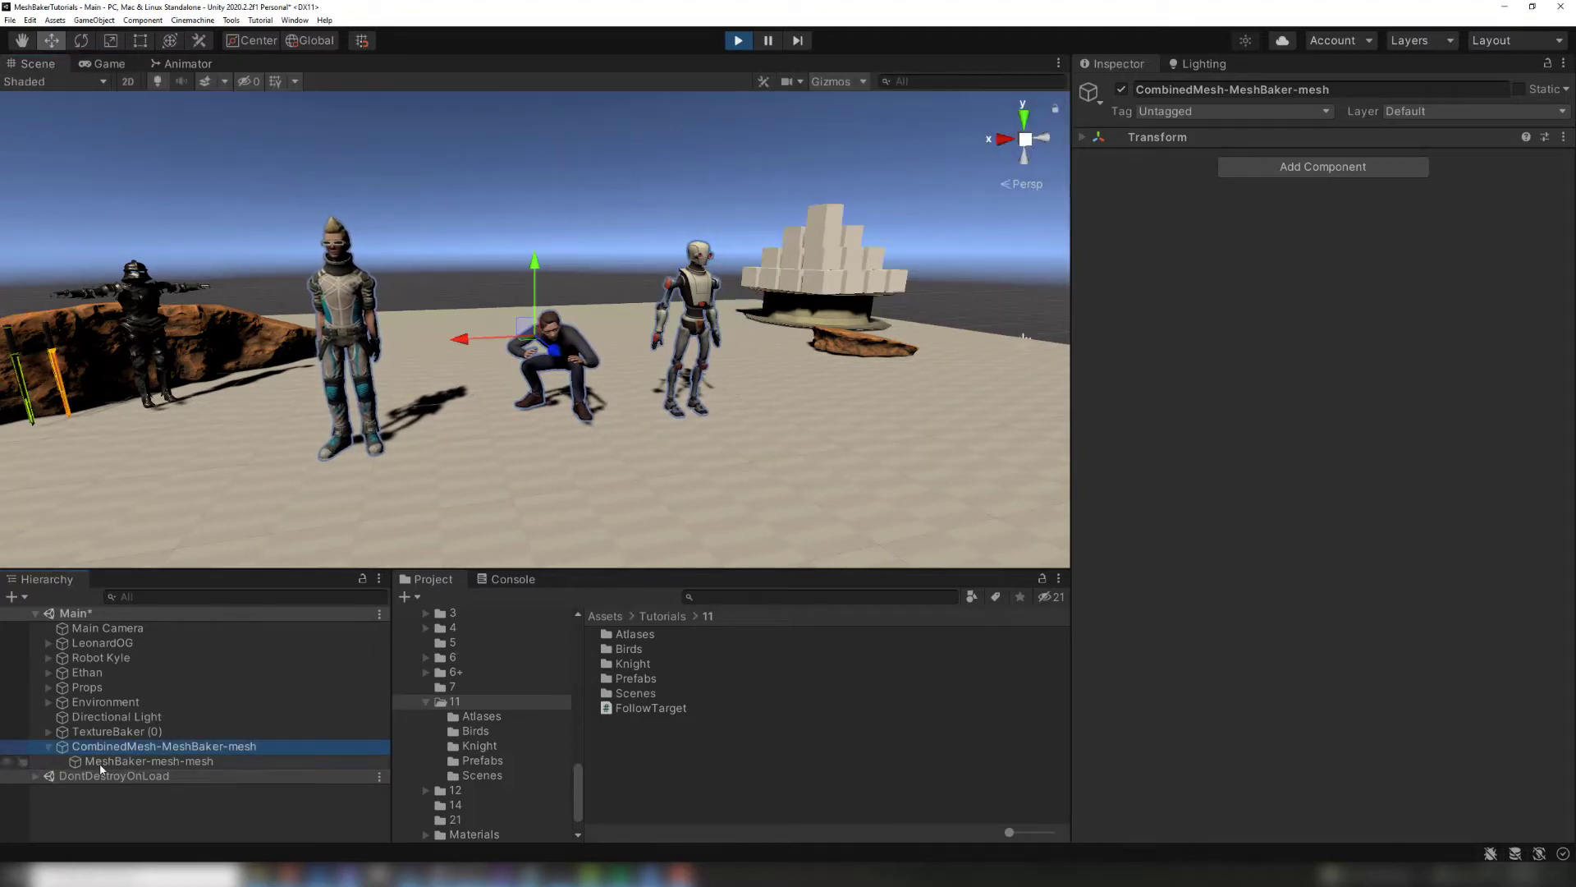
pyautogui.click(100, 766)
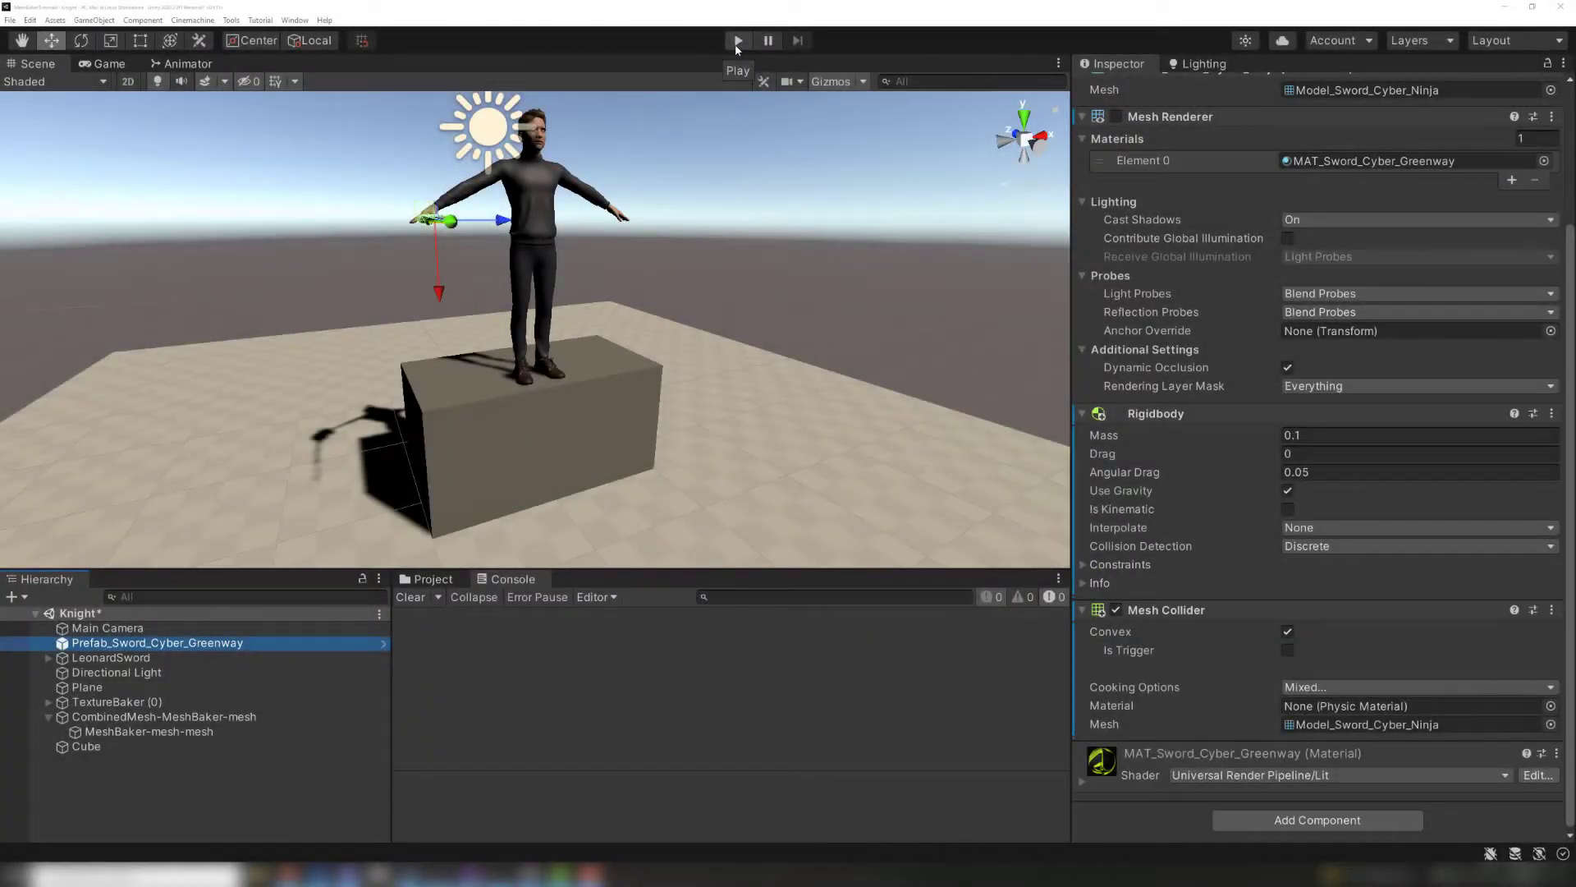
# Step: Play the Knight scene, then select the combined MeshBaker-mesh-mesh object
pyautogui.click(737, 42)
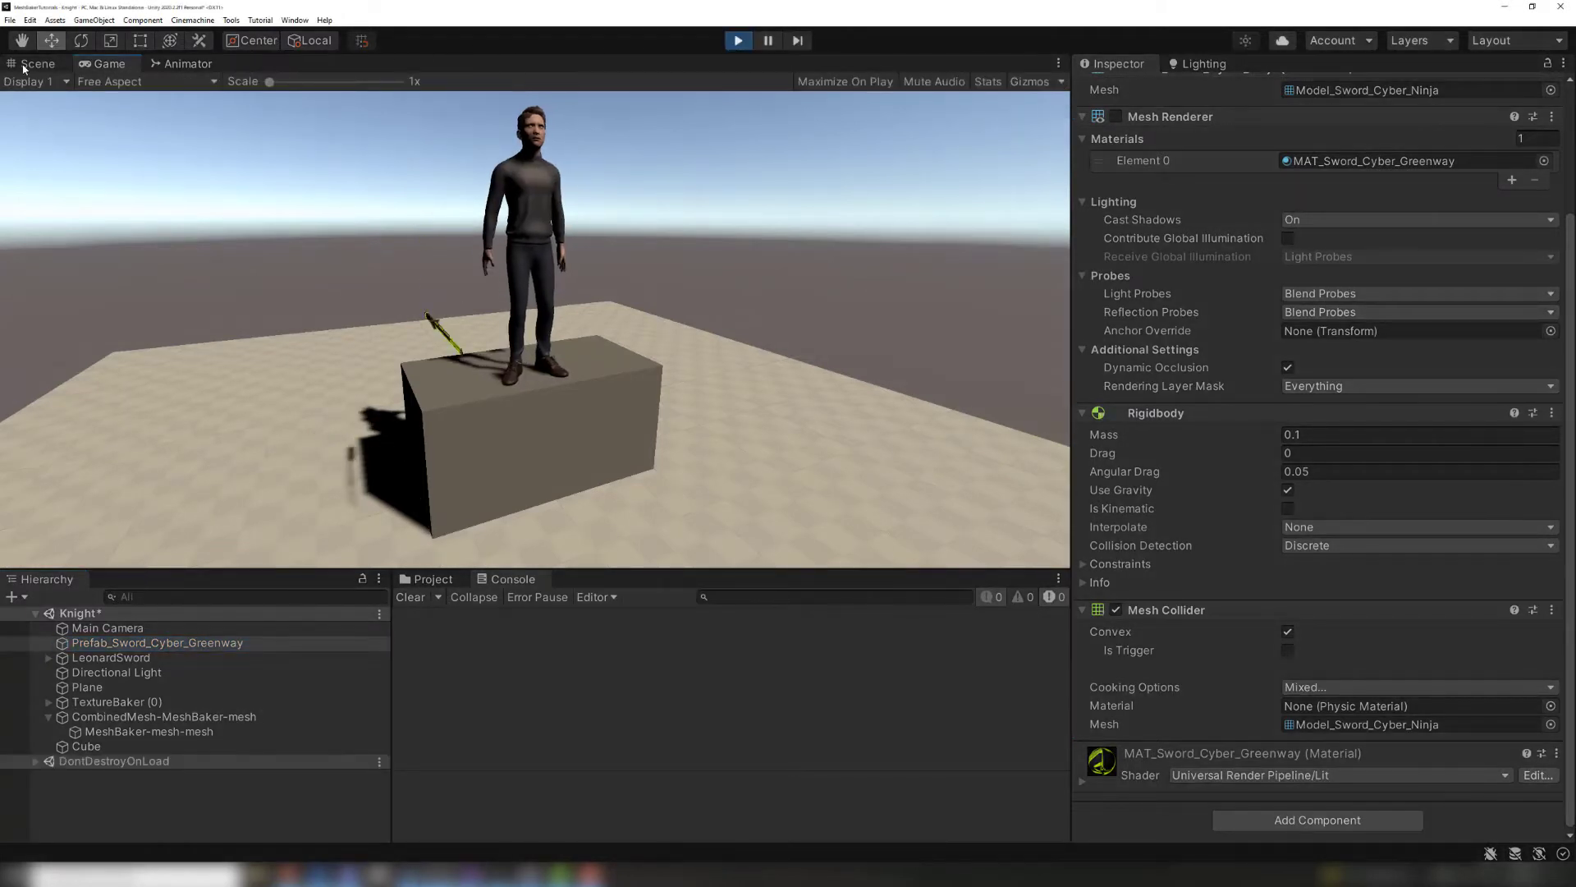
pyautogui.click(96, 731)
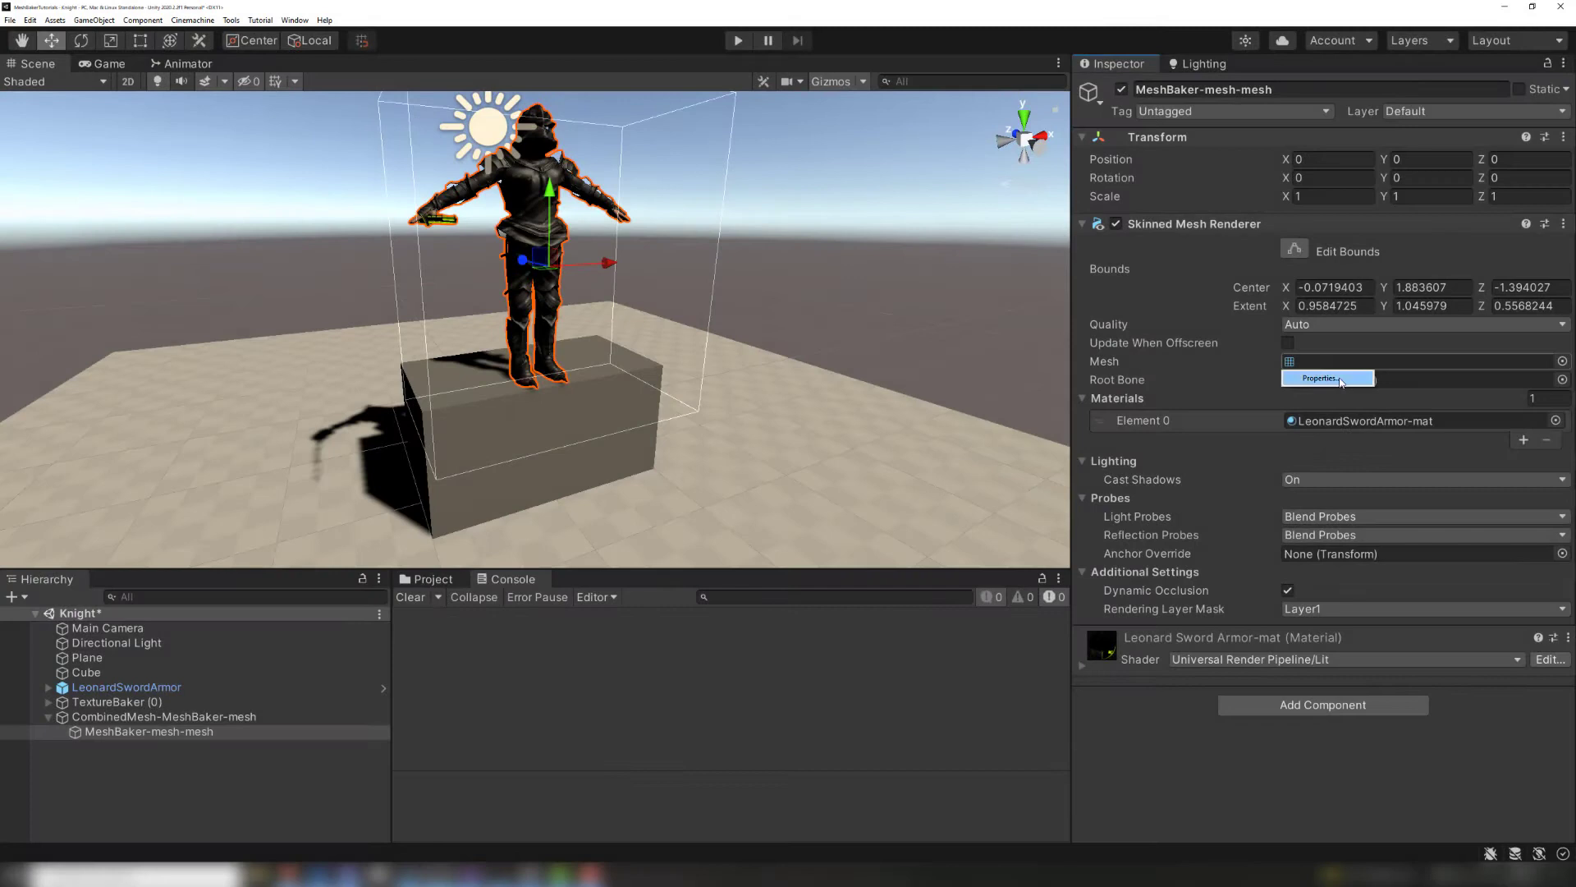
# Step: Check the armored mesh's 87 bones, then enable No Extra Bones For Mesh Renderers on TextureBaker (0)
pyautogui.doubleClick(1338, 362)
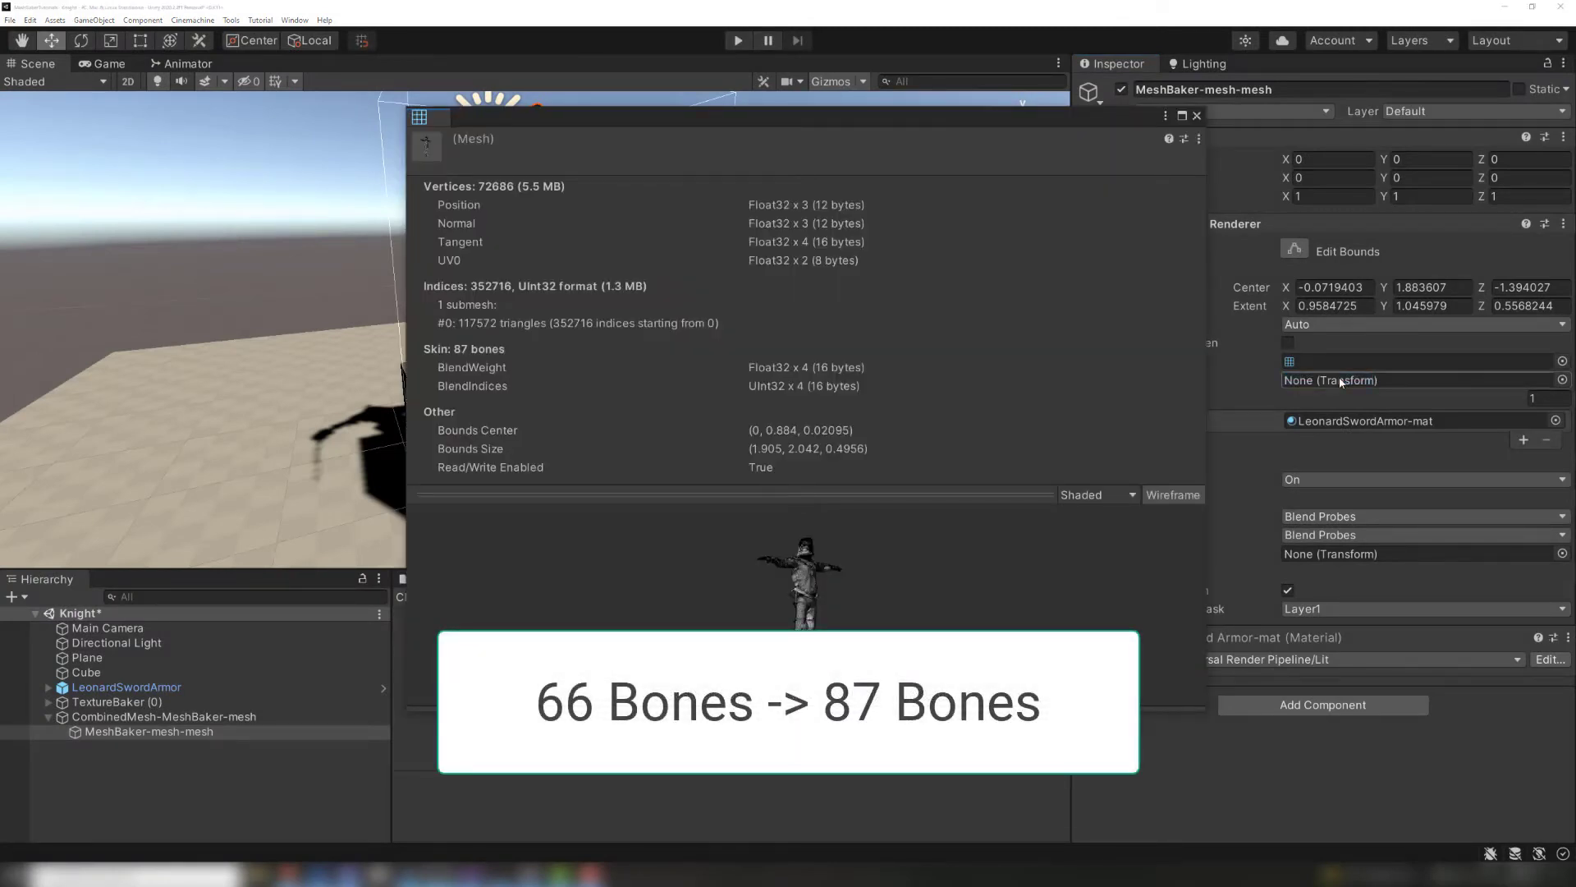
pyautogui.click(1196, 116)
pyautogui.click(124, 702)
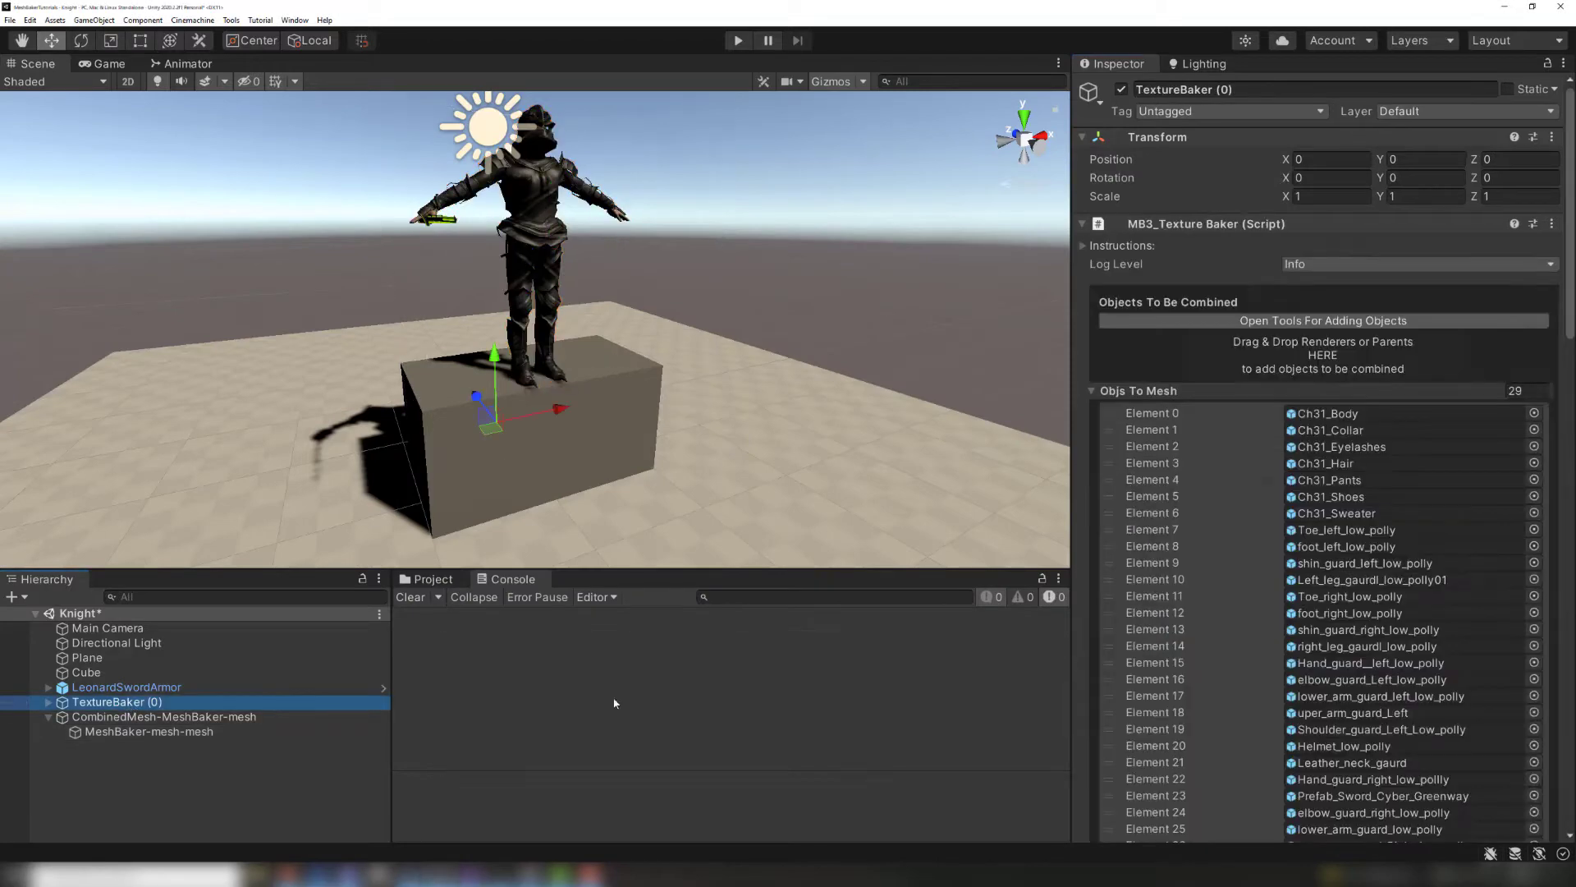
pyautogui.scroll(-15, 1175, 446)
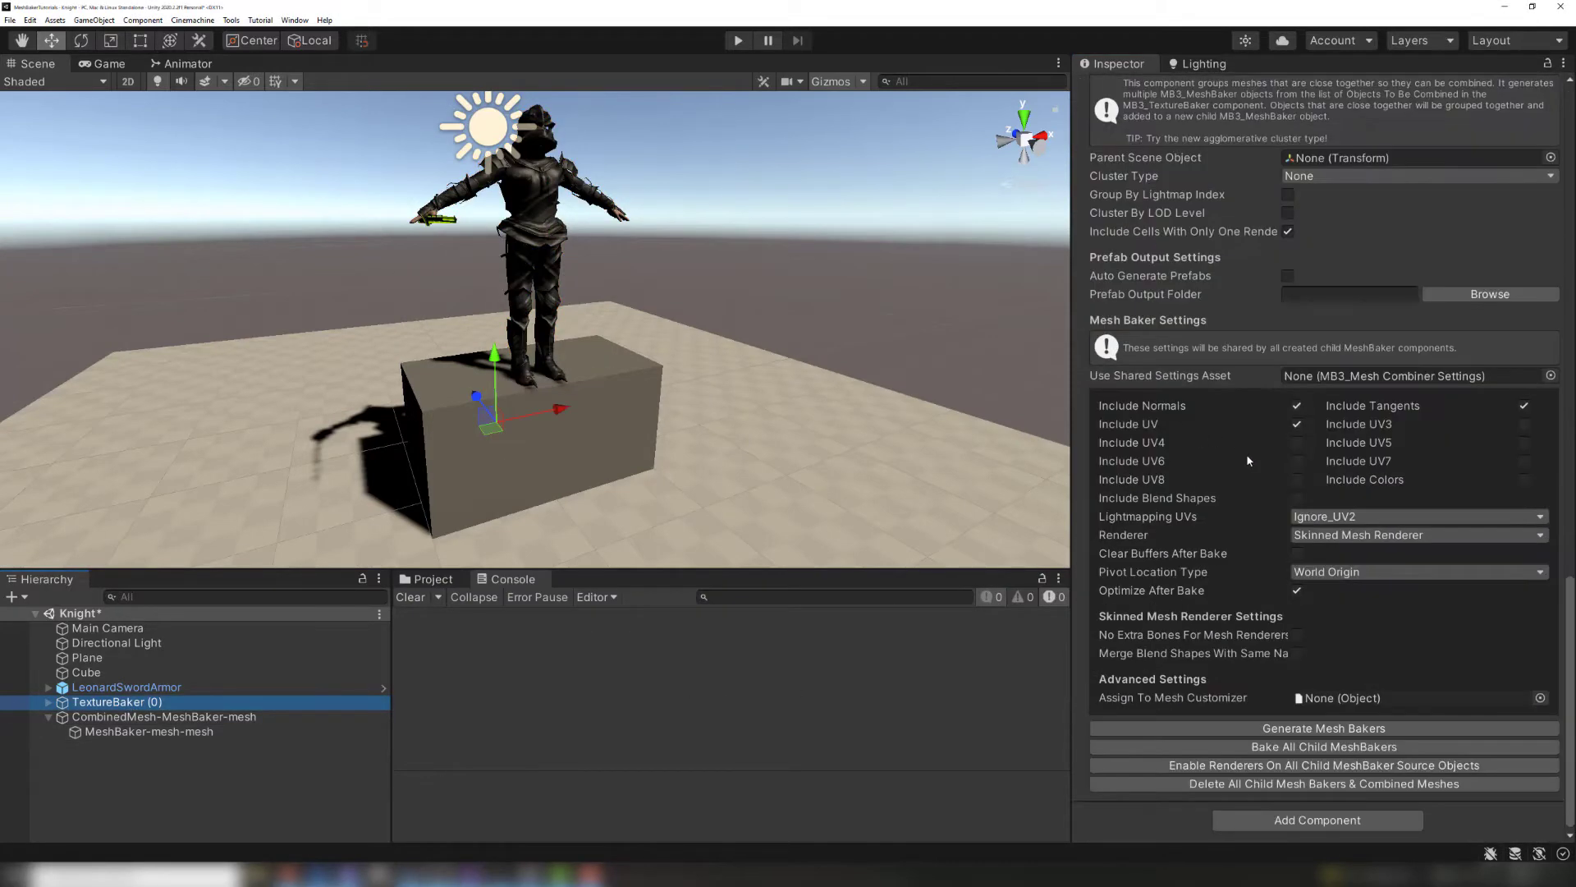
pyautogui.click(1297, 636)
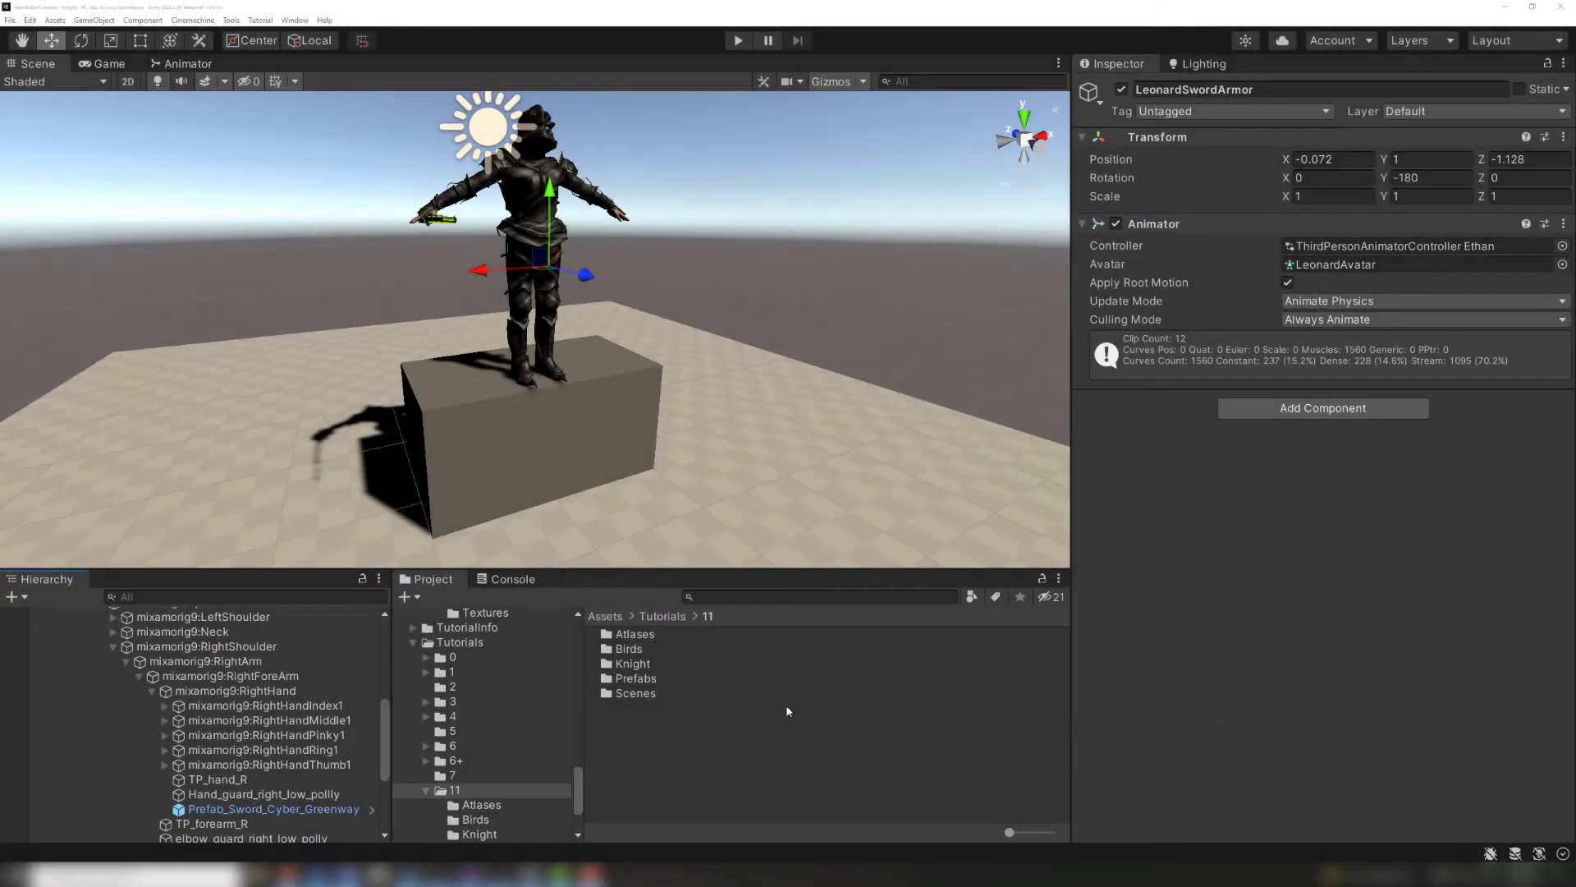
# Step: Move Prefab_Sword_Cyber_Greenway from the right-hand bone to the Knight root, above LeonardSwordArmor
pyautogui.click(279, 809)
pyautogui.moveTo(261, 713); pyautogui.dragTo(148, 681)
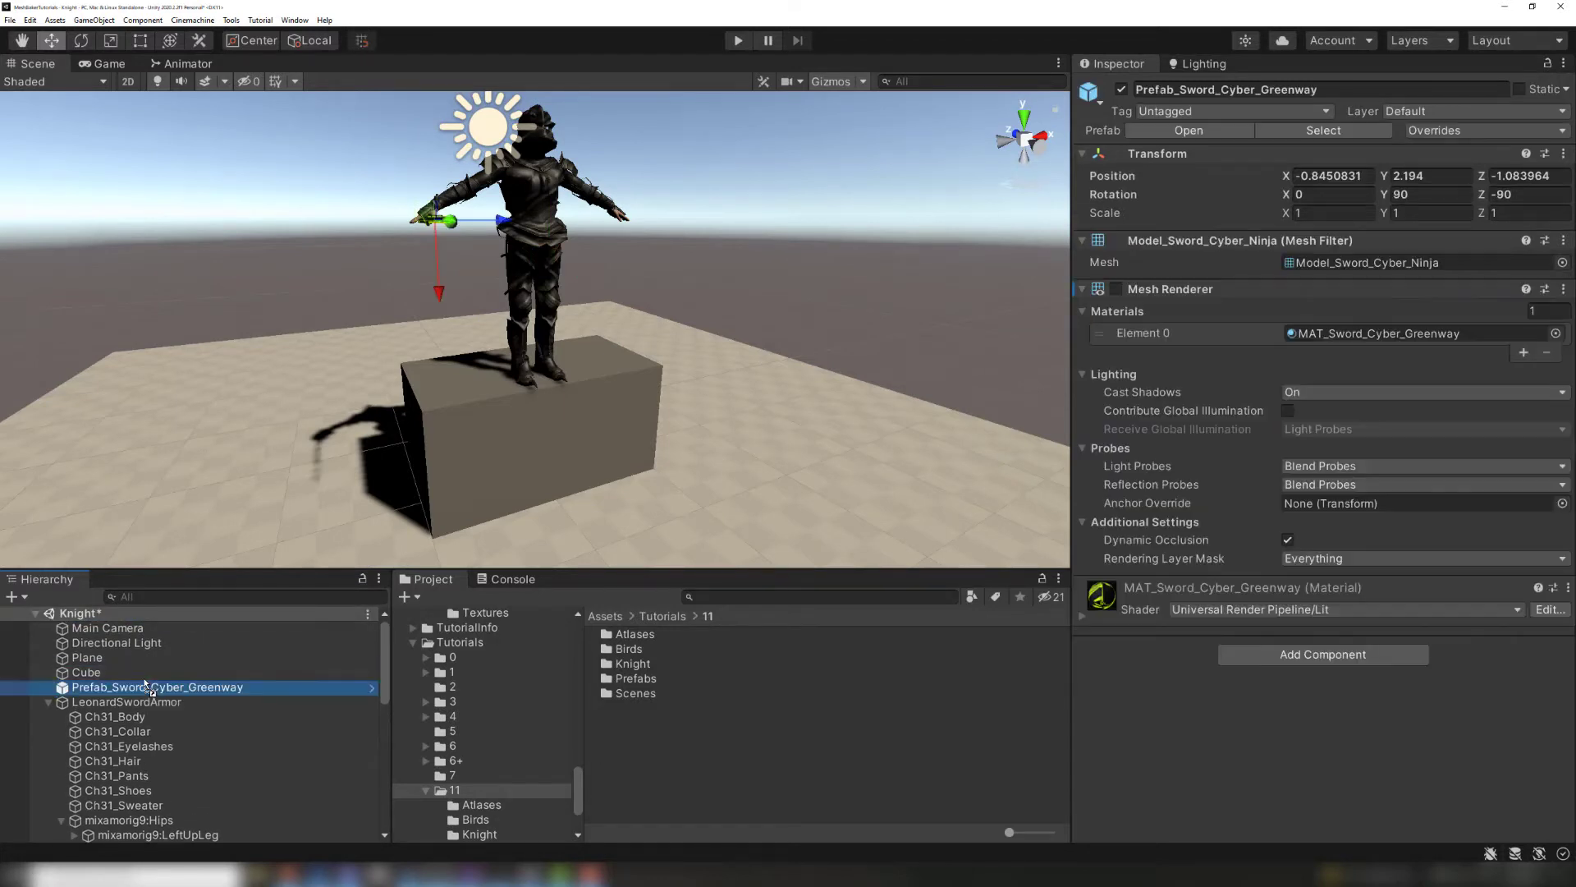
pyautogui.click(48, 702)
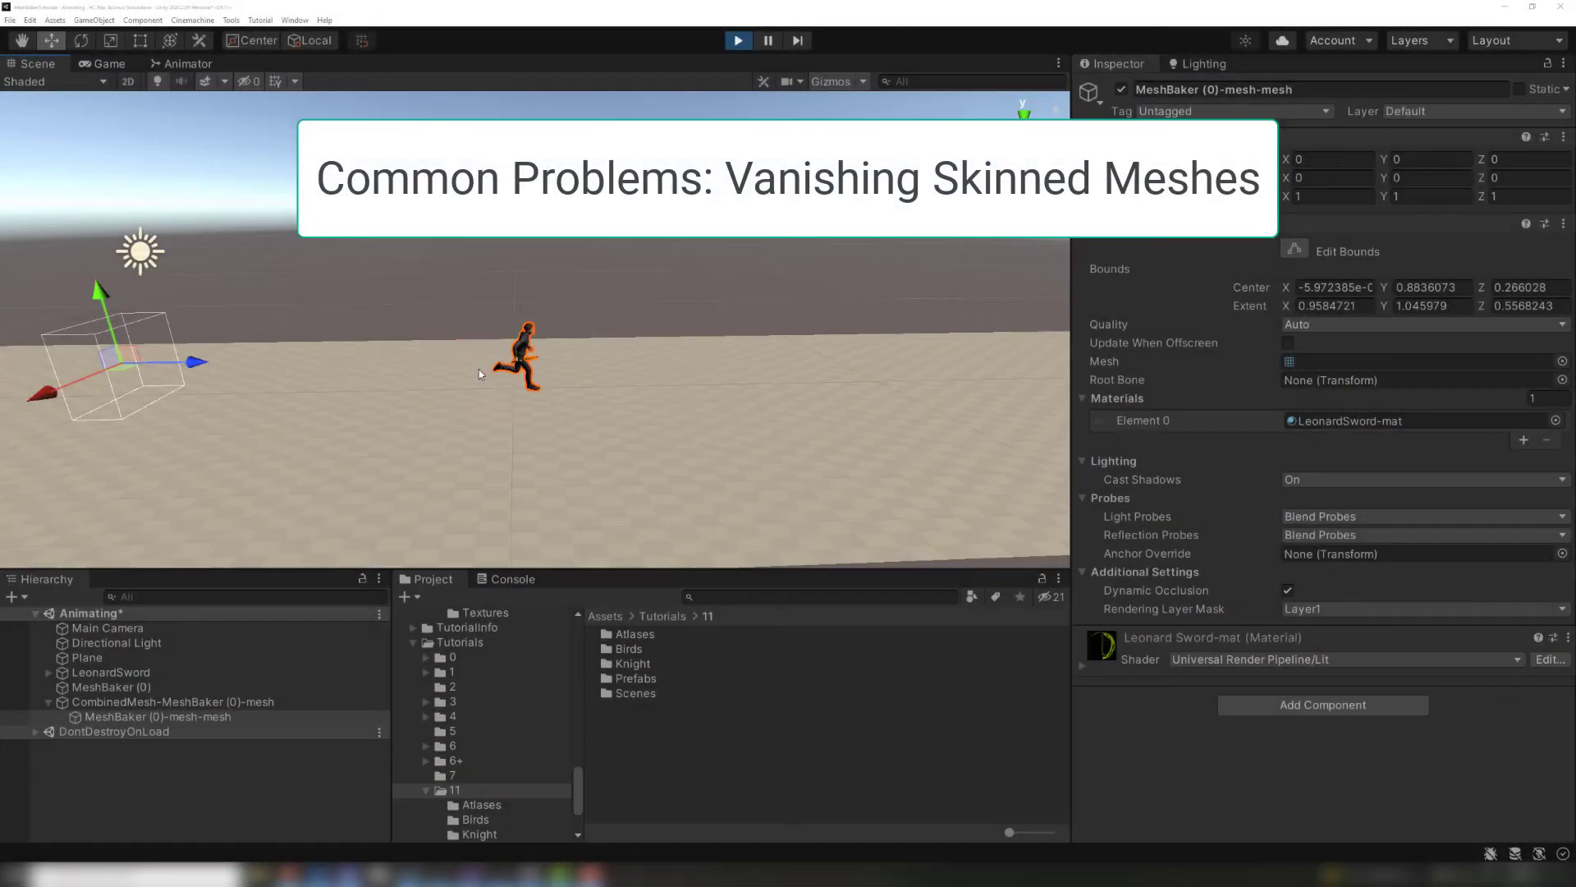
# Step: Select MeshBaker (0)-mesh-mesh to check its Skinned Mesh Renderer bounds as the character runs
pyautogui.scroll(3, 492, 360)
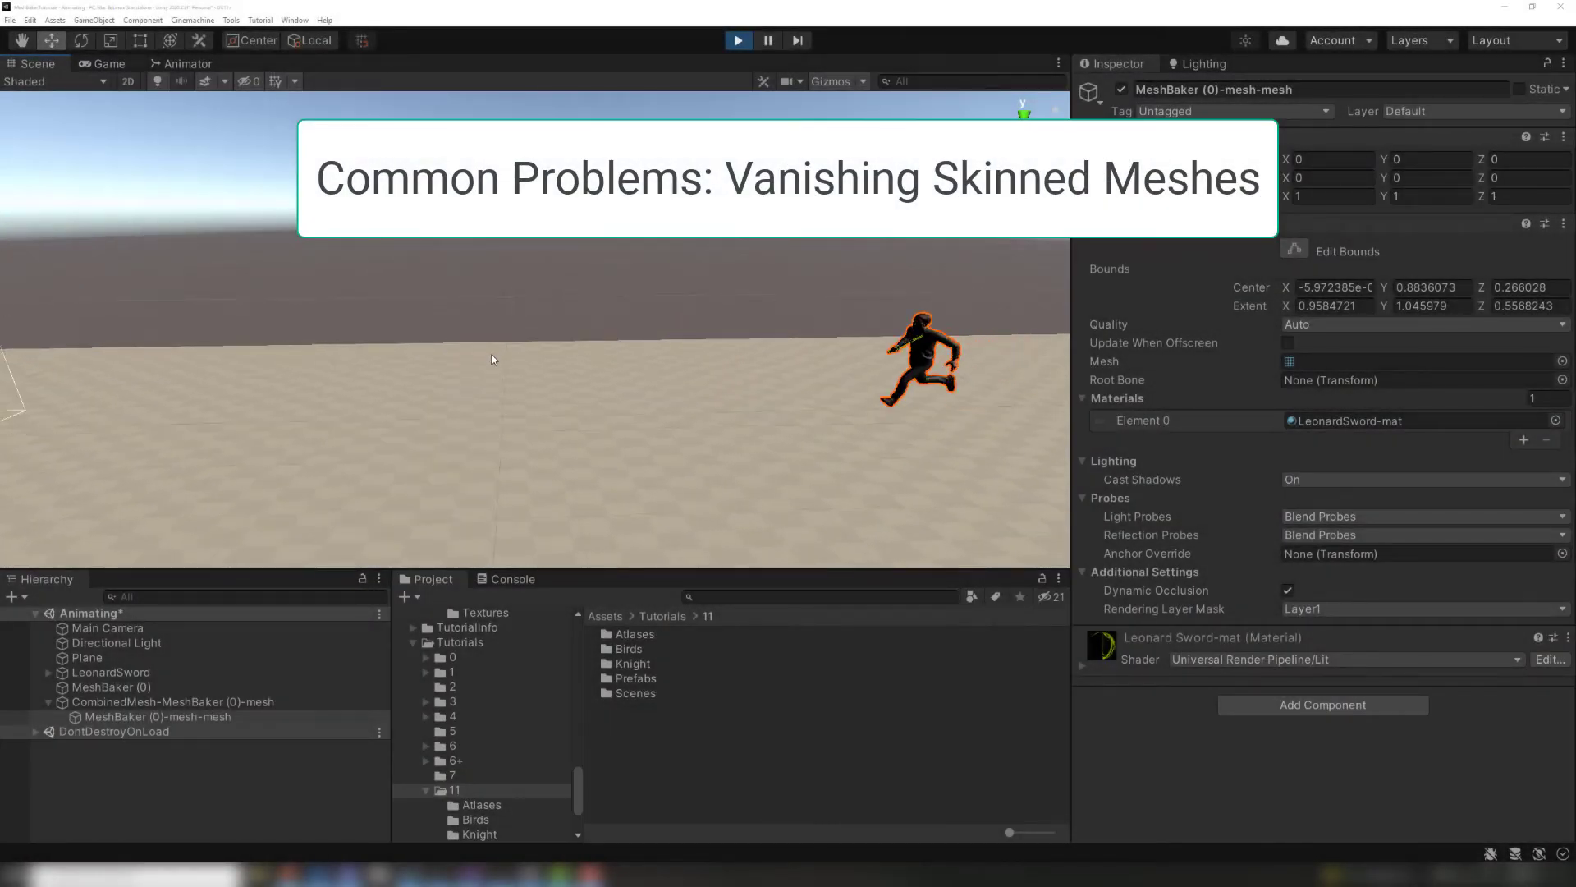
pyautogui.scroll(-2, 493, 360)
pyautogui.scroll(2, 492, 359)
pyautogui.scroll(-2, 493, 360)
pyautogui.scroll(-2, 493, 360)
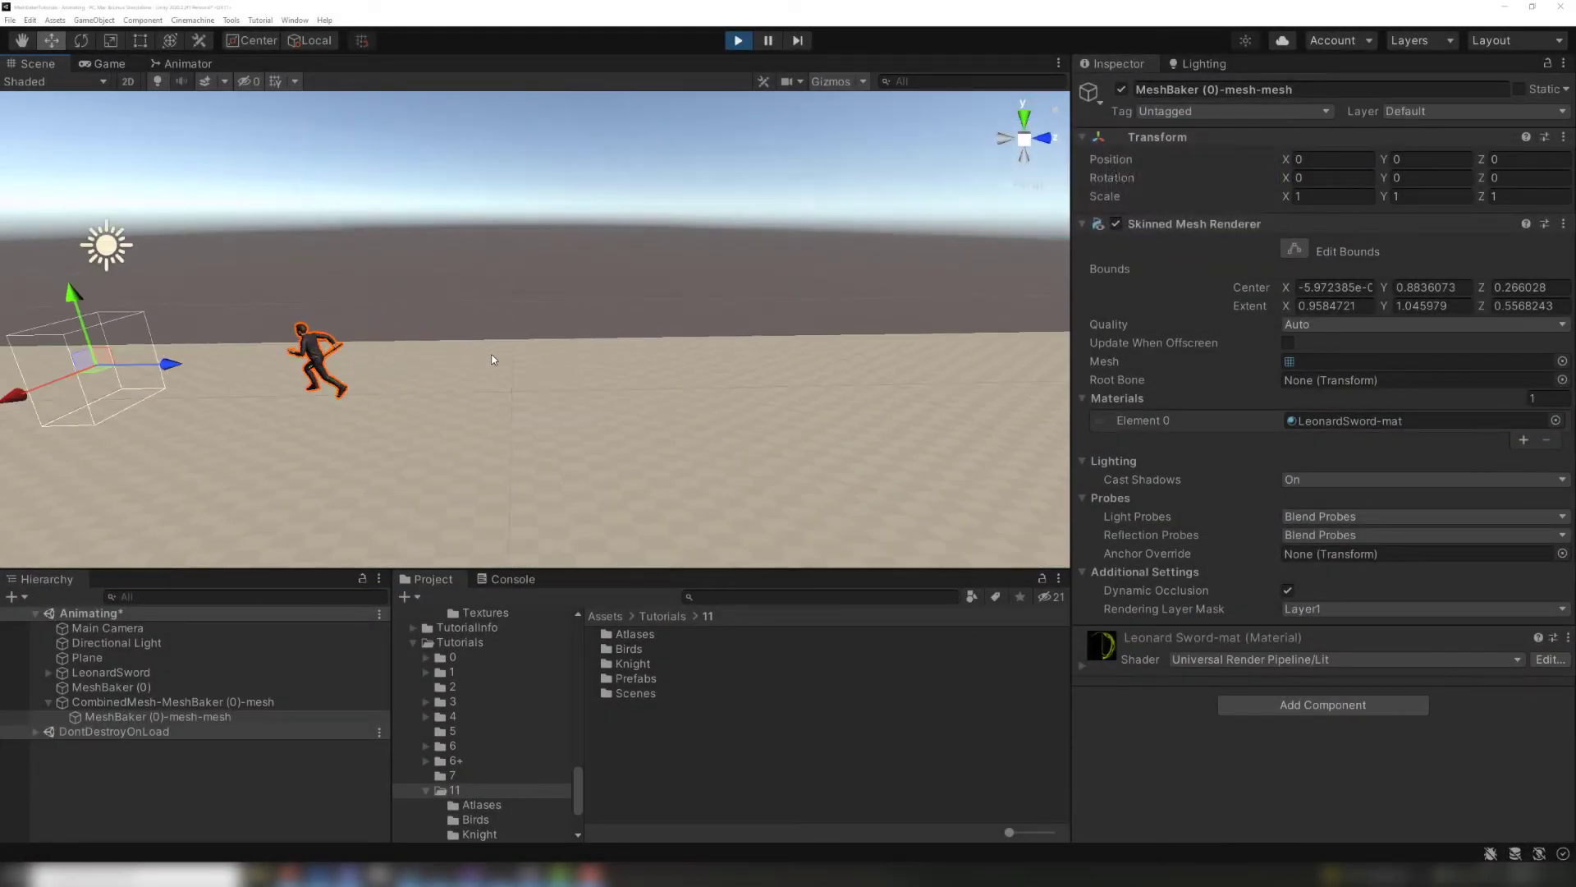
pyautogui.scroll(2, 492, 360)
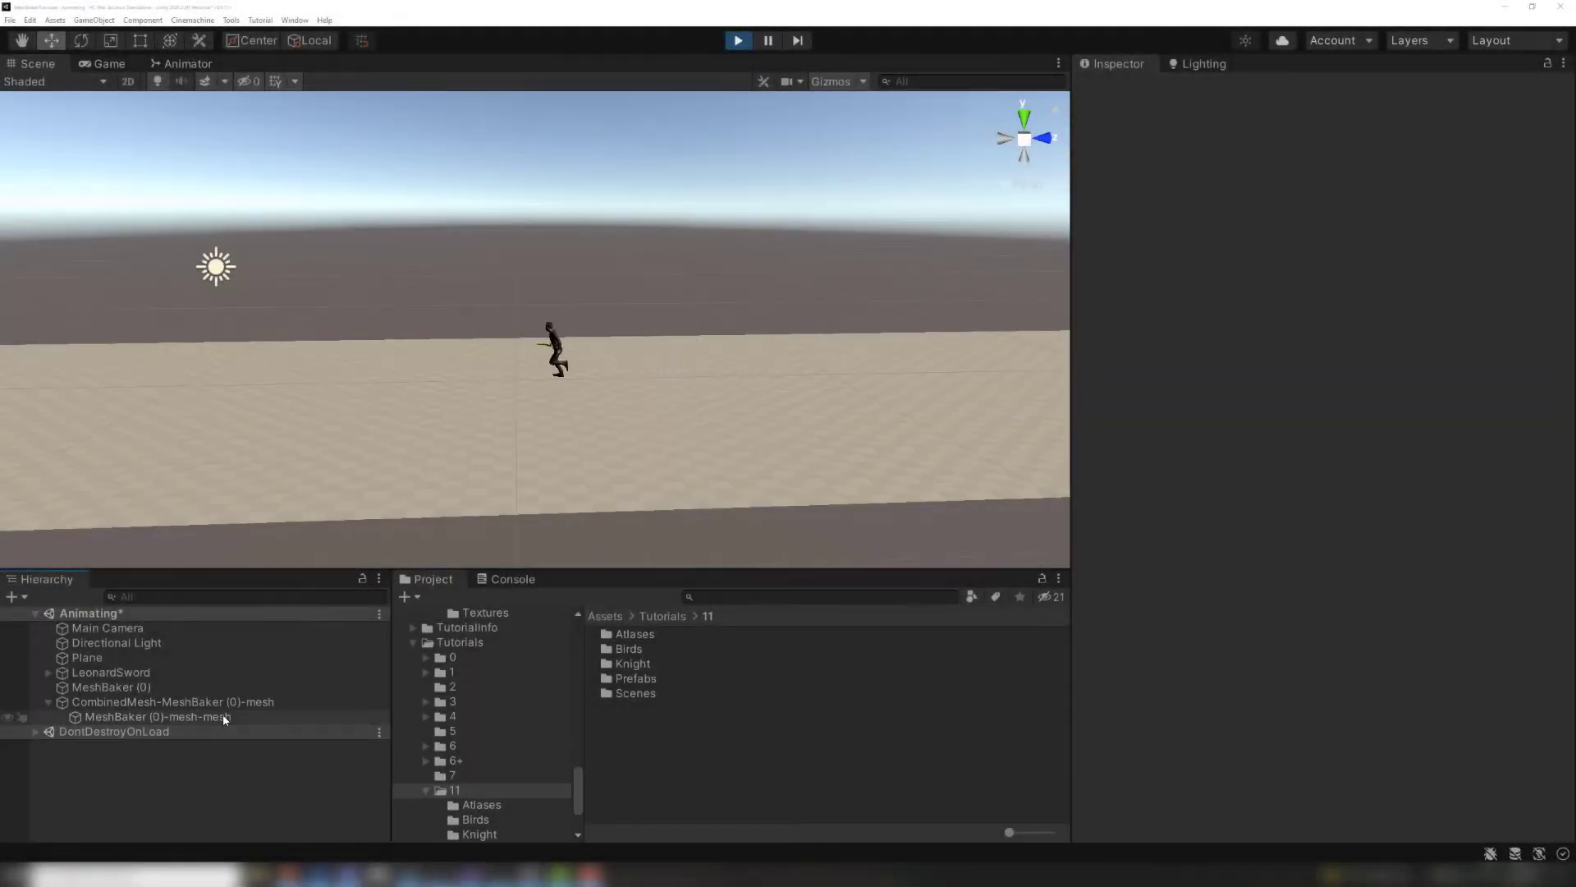
pyautogui.click(224, 716)
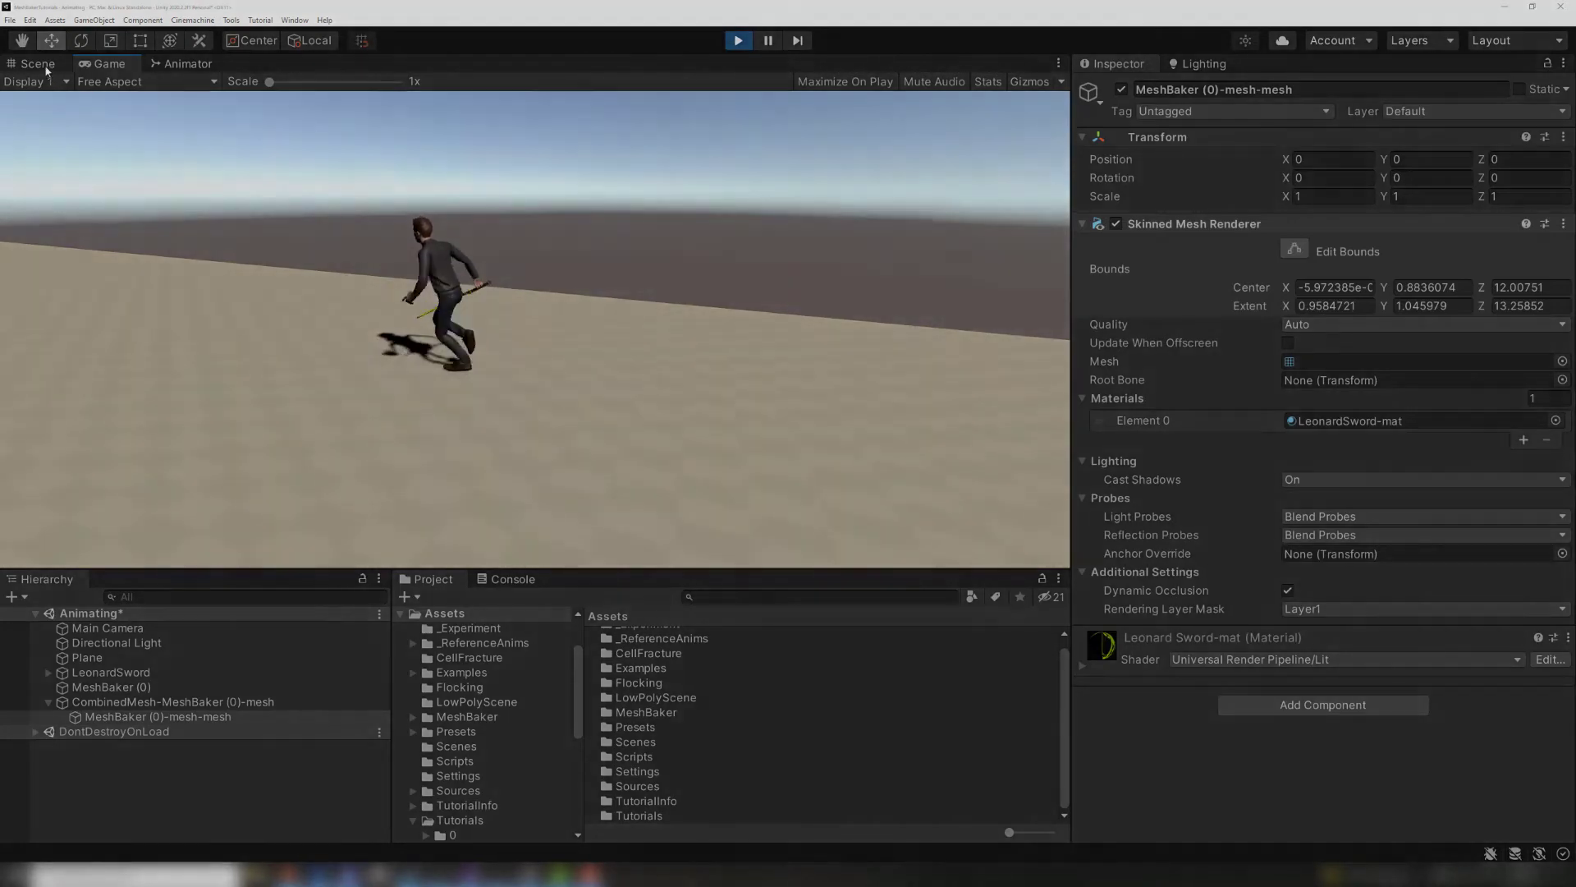
# Step: Return to the Scene view and exit Play mode to edit the combined character
pyautogui.click(46, 65)
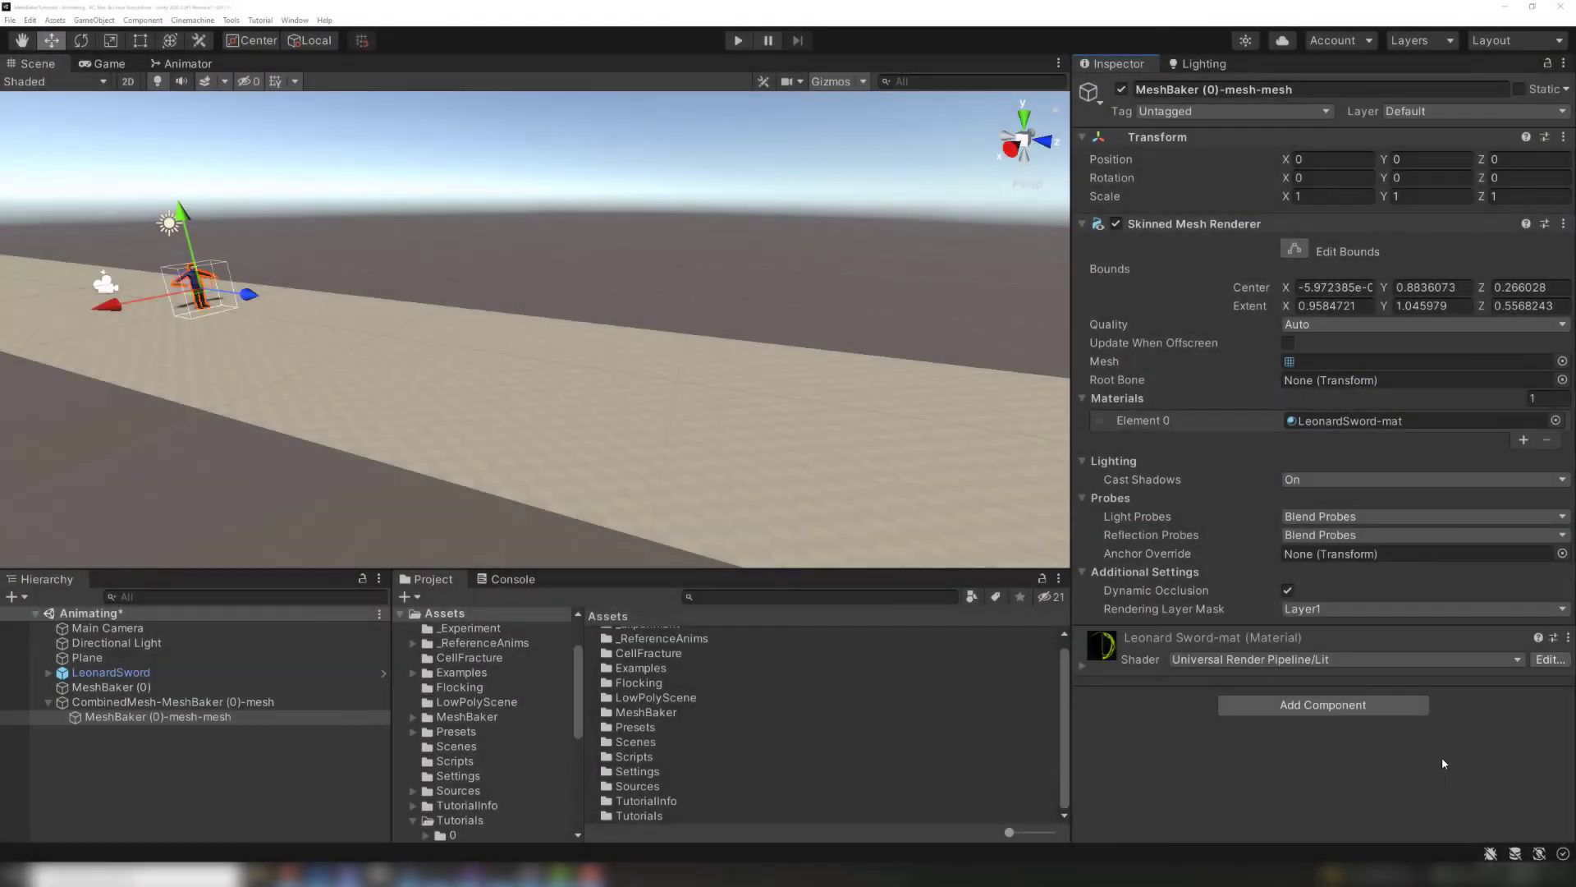
# Step: Attach MB2_Update Skinned Mesh Bounds From Bones to the combined mesh, then enter Play mode to test
pyautogui.click(1392, 711)
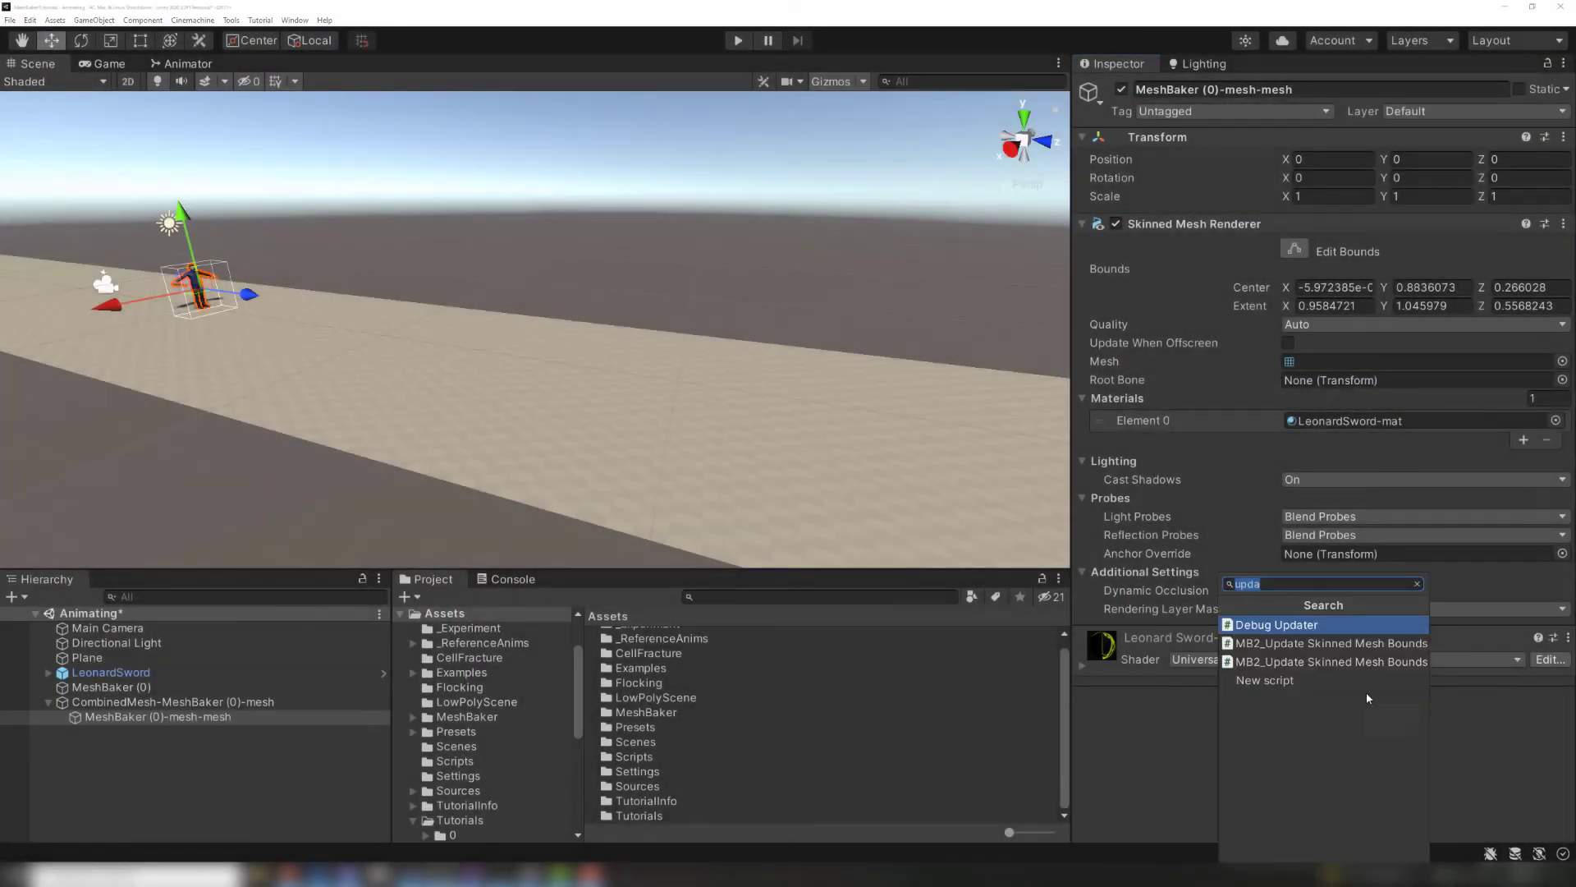
pyautogui.click(1335, 644)
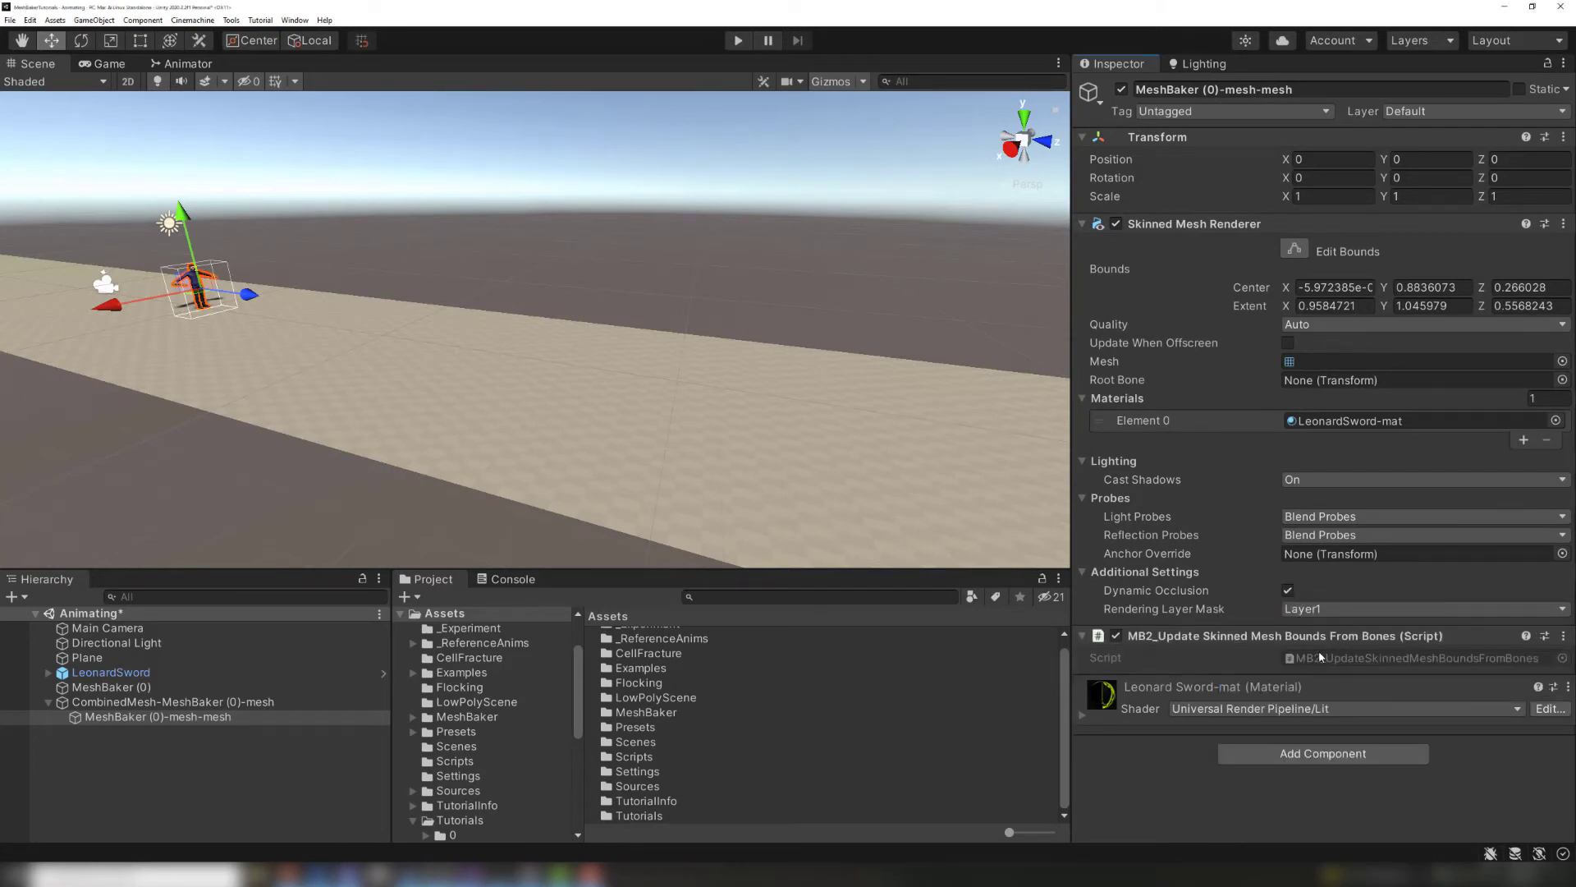
pyautogui.click(1361, 659)
pyautogui.hotkey('ctrl', 'p')
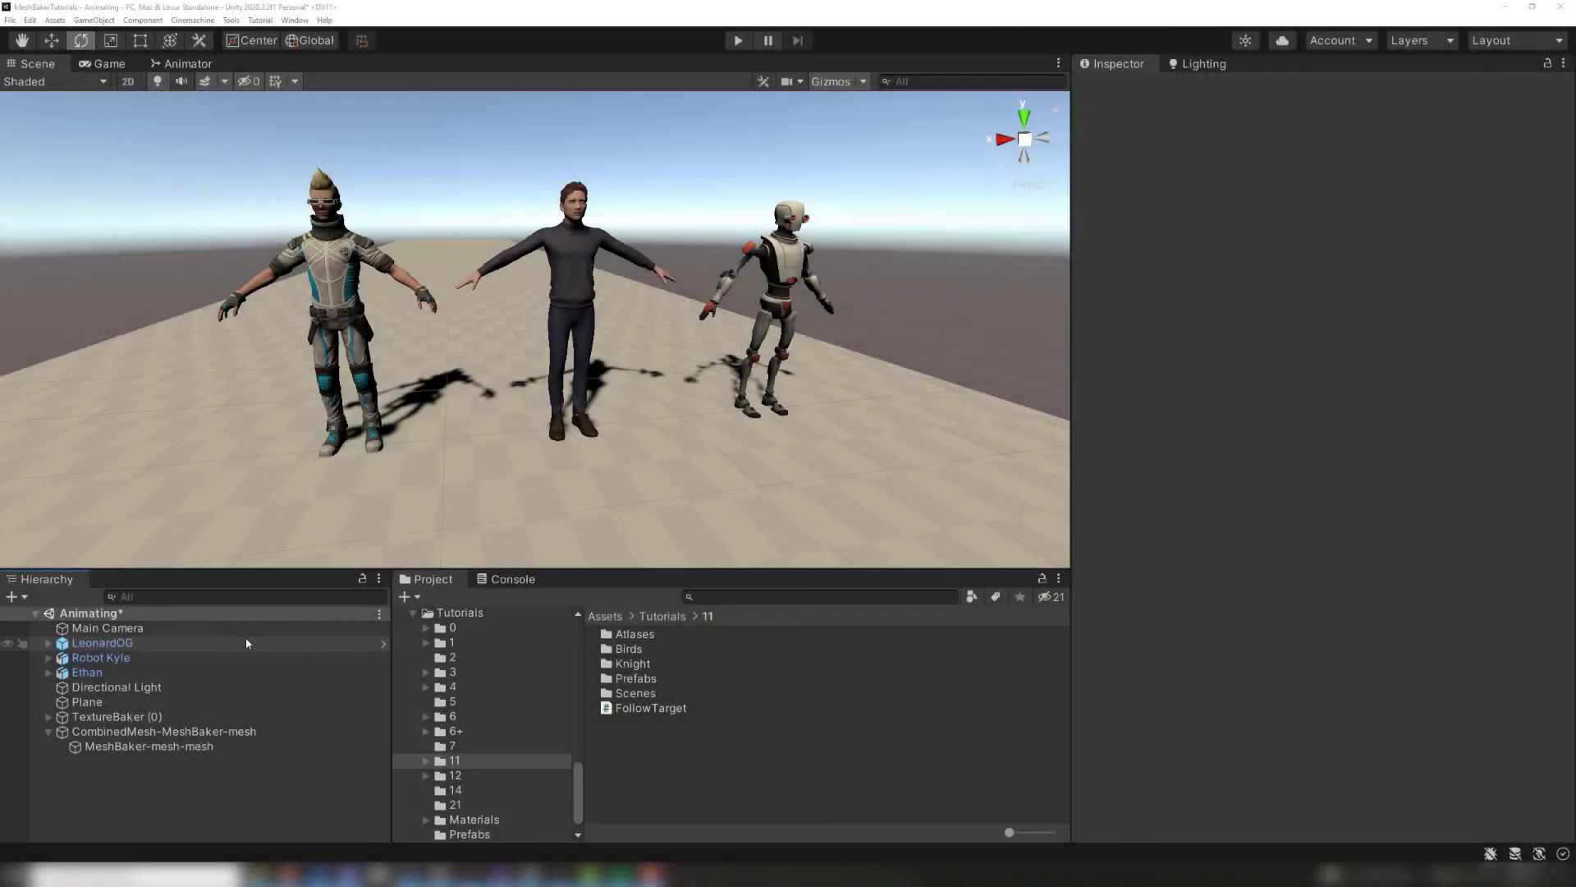
# Step: Set the Animator Culling Mode of LeonardOG, Robot Kyle and Ethan to Always Animate
pyautogui.click(171, 643)
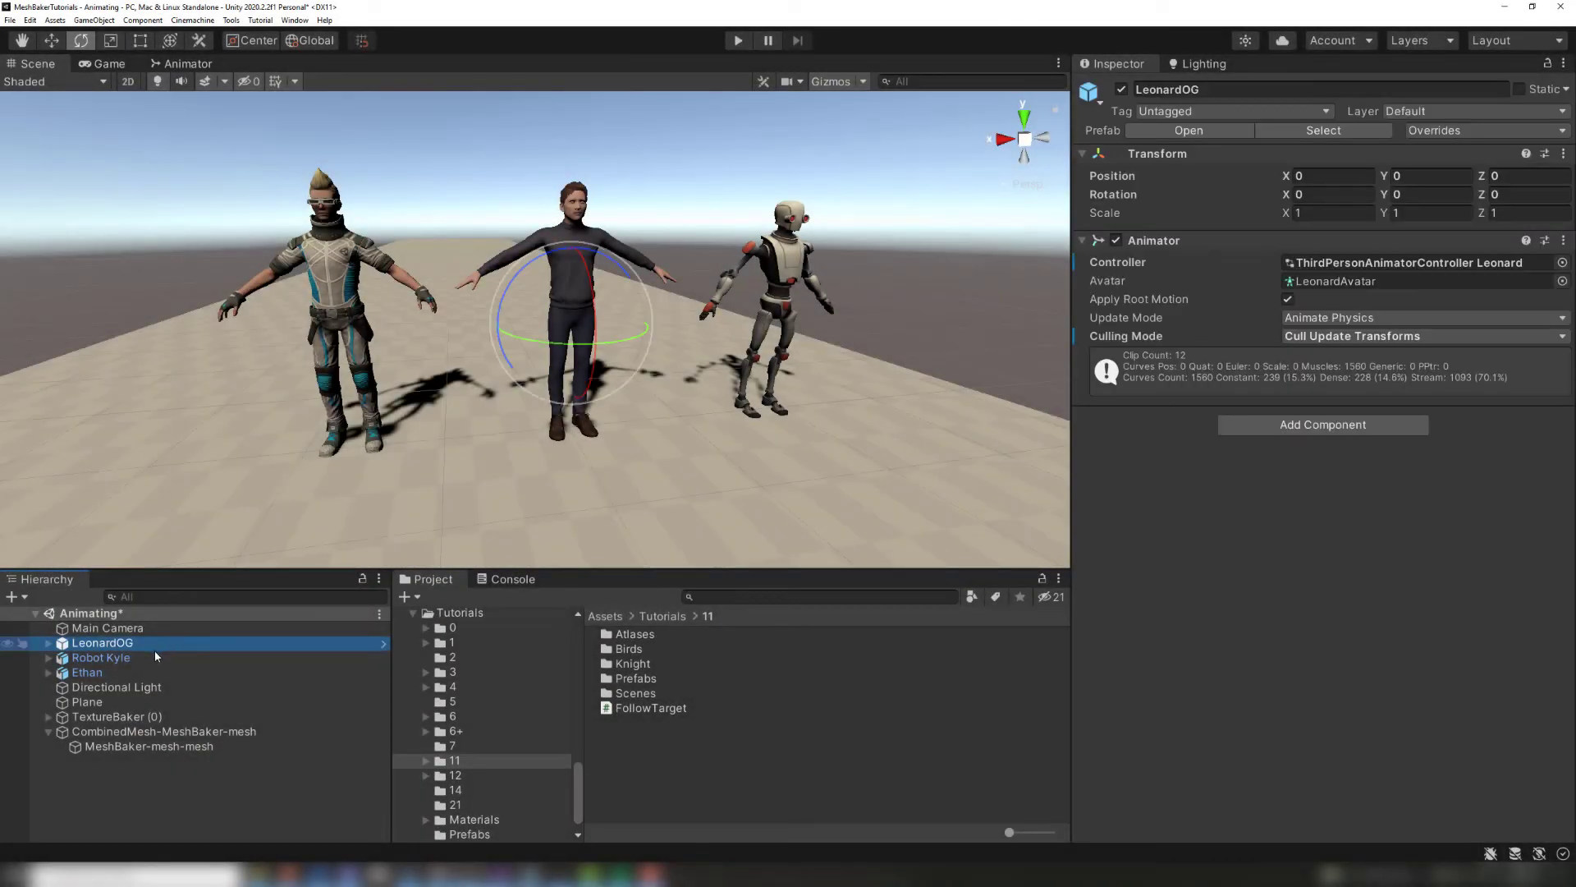
pyautogui.keyDown('shift'); pyautogui.click(152, 658); pyautogui.keyUp('shift')
pyautogui.keyDown('shift'); pyautogui.click(123, 673); pyautogui.keyUp('shift')
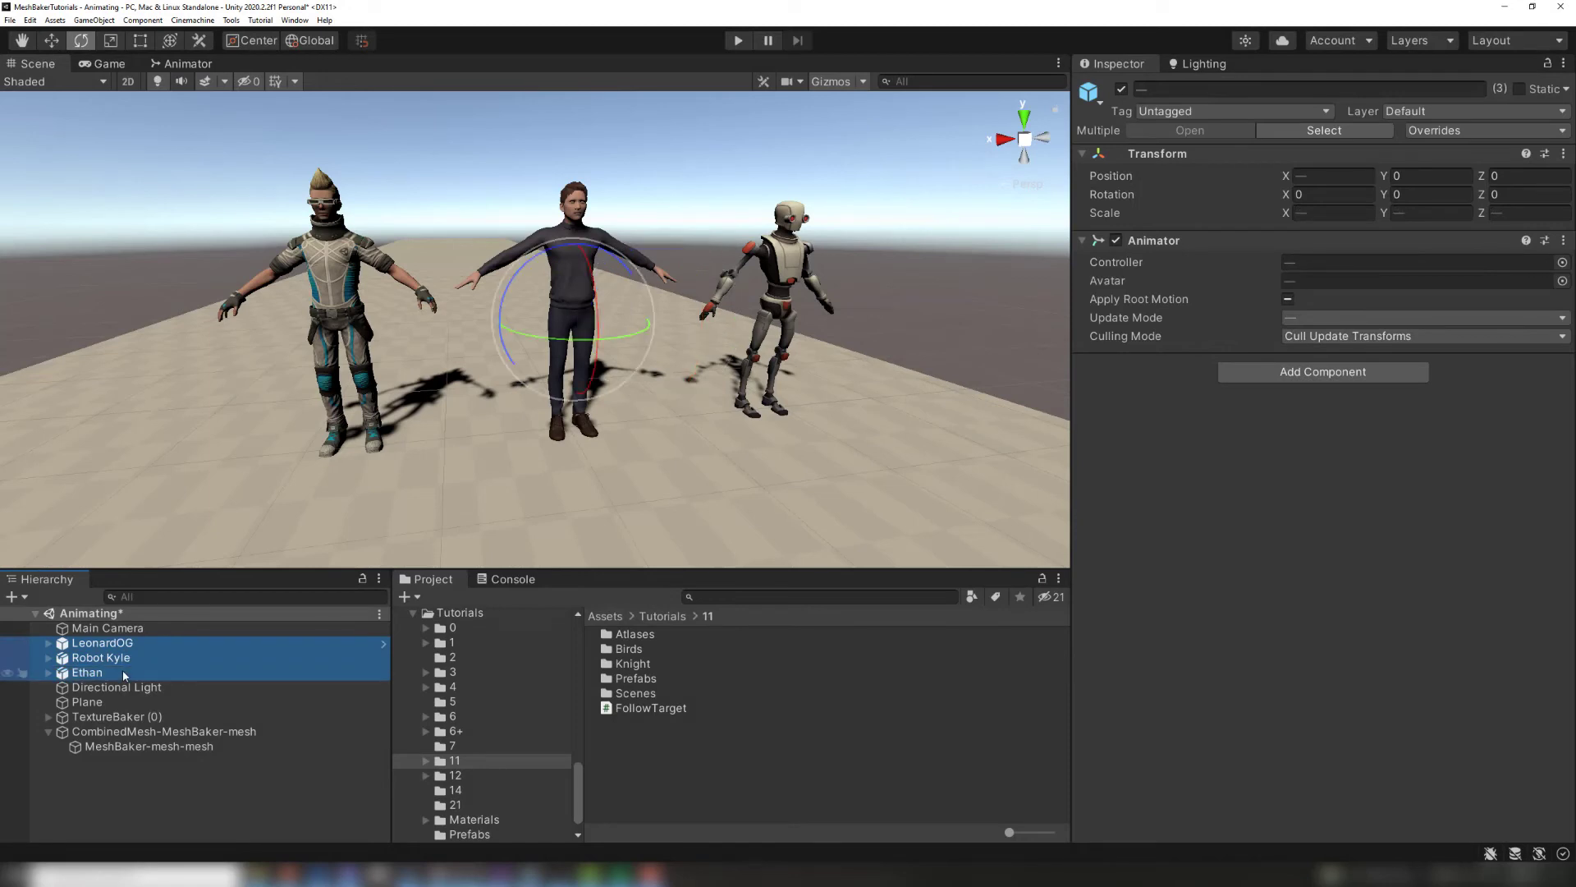
pyautogui.click(130, 747)
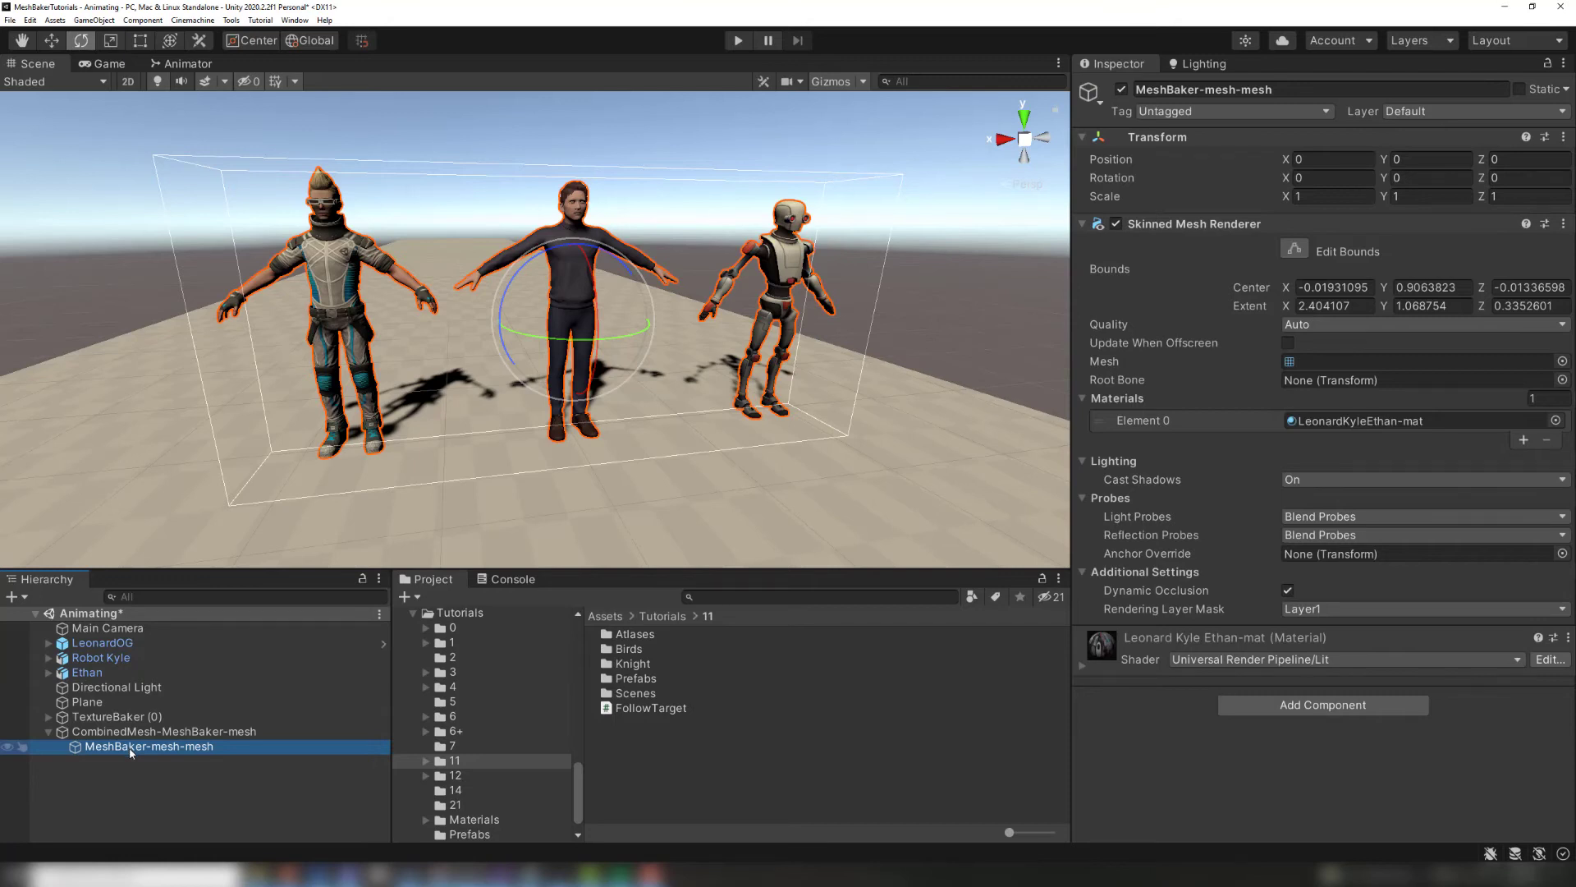
pyautogui.click(125, 645)
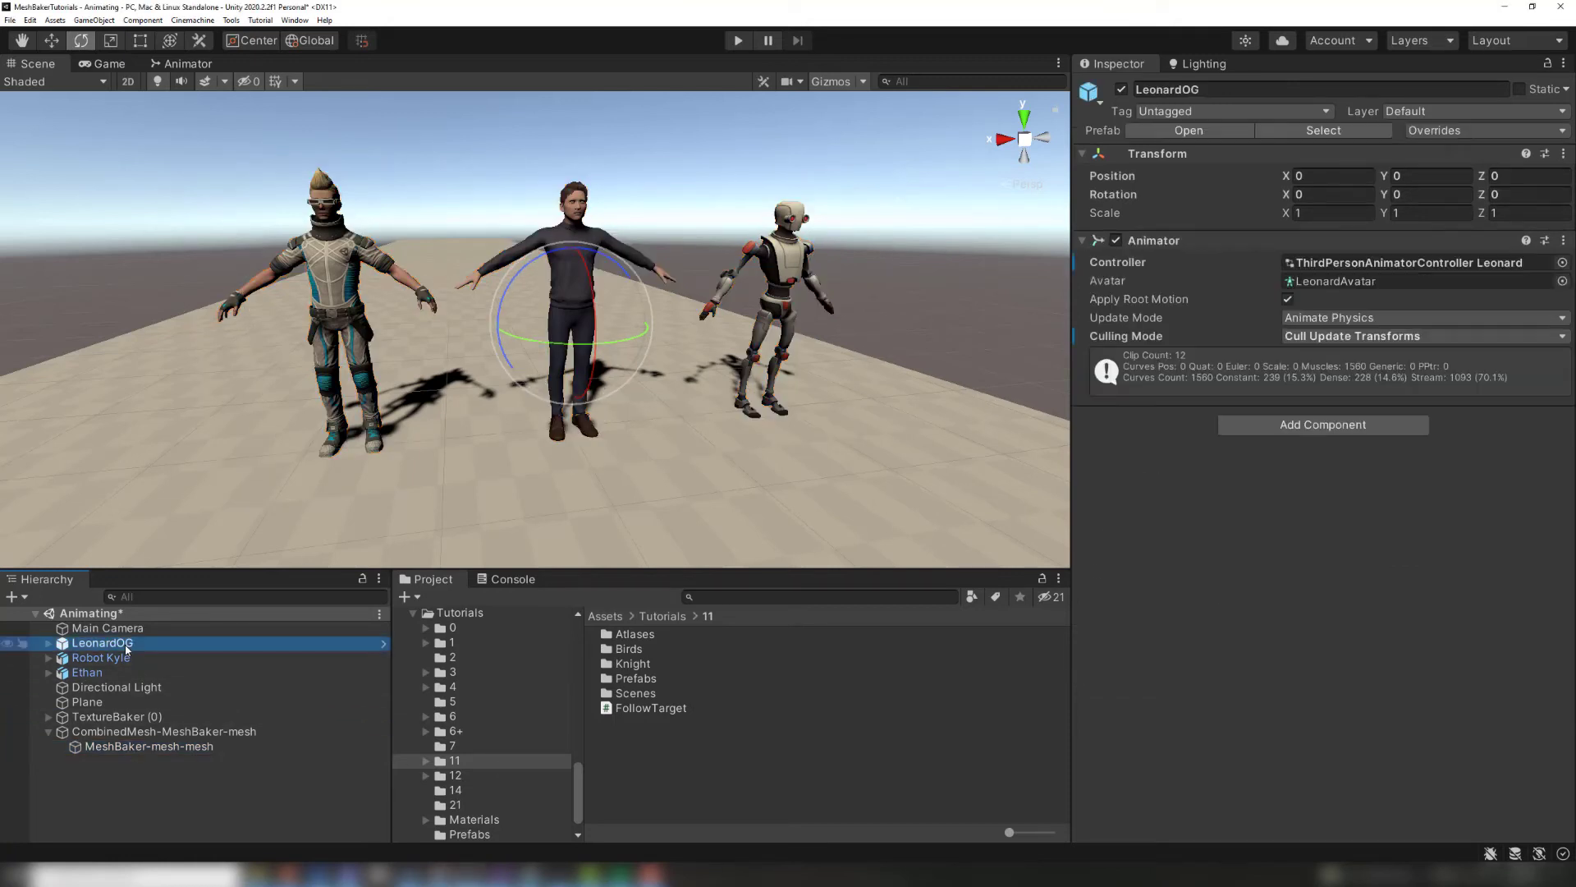
pyautogui.keyDown('shift'); pyautogui.click(120, 673); pyautogui.keyUp('shift')
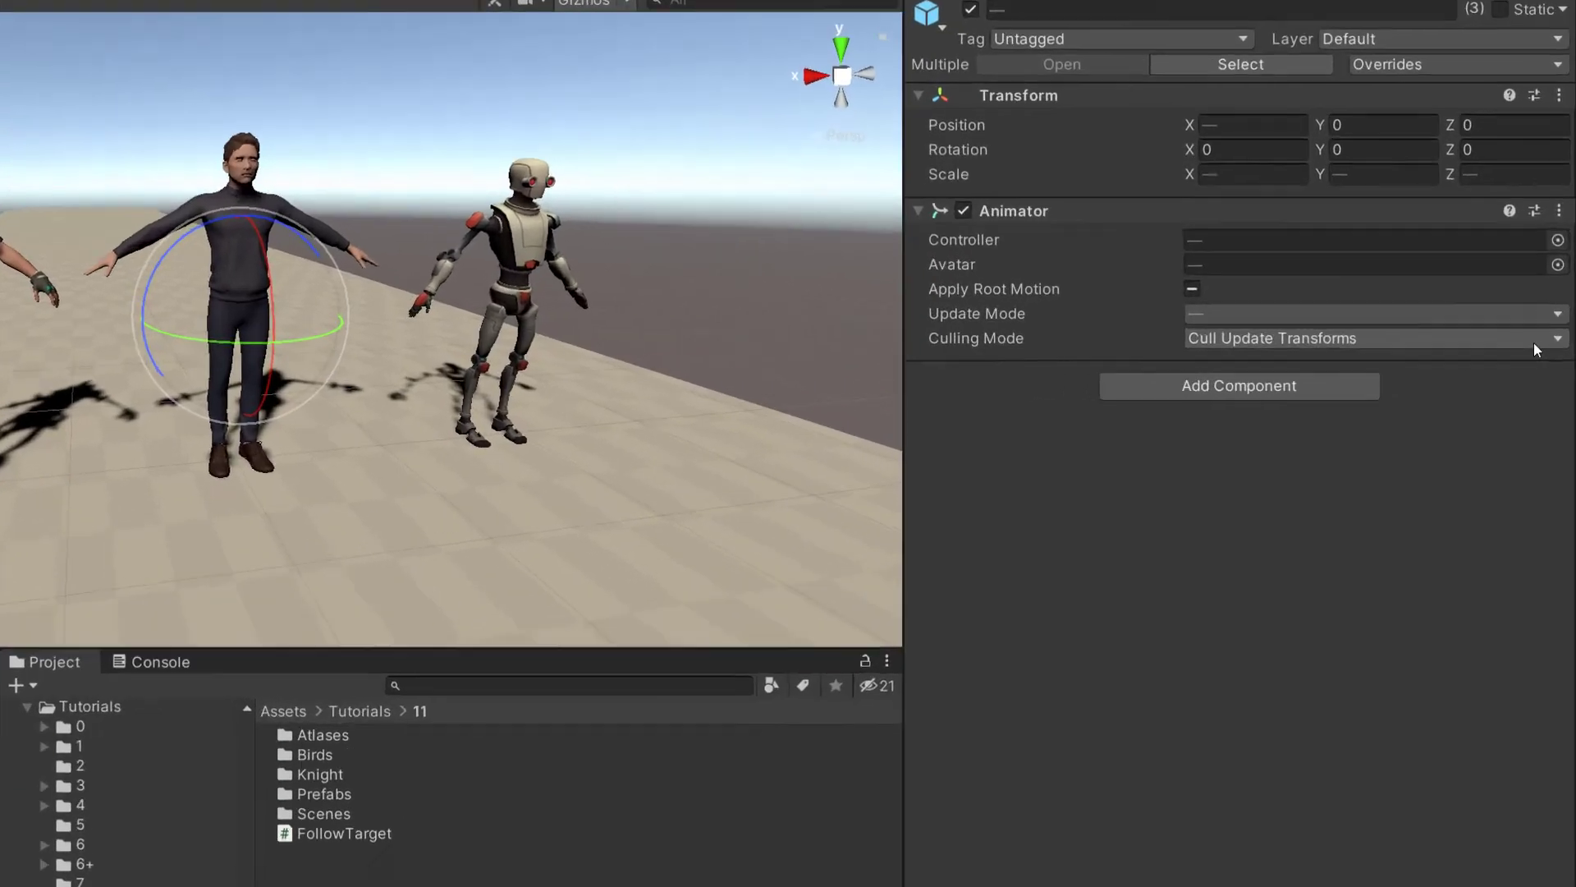
pyautogui.click(1546, 340)
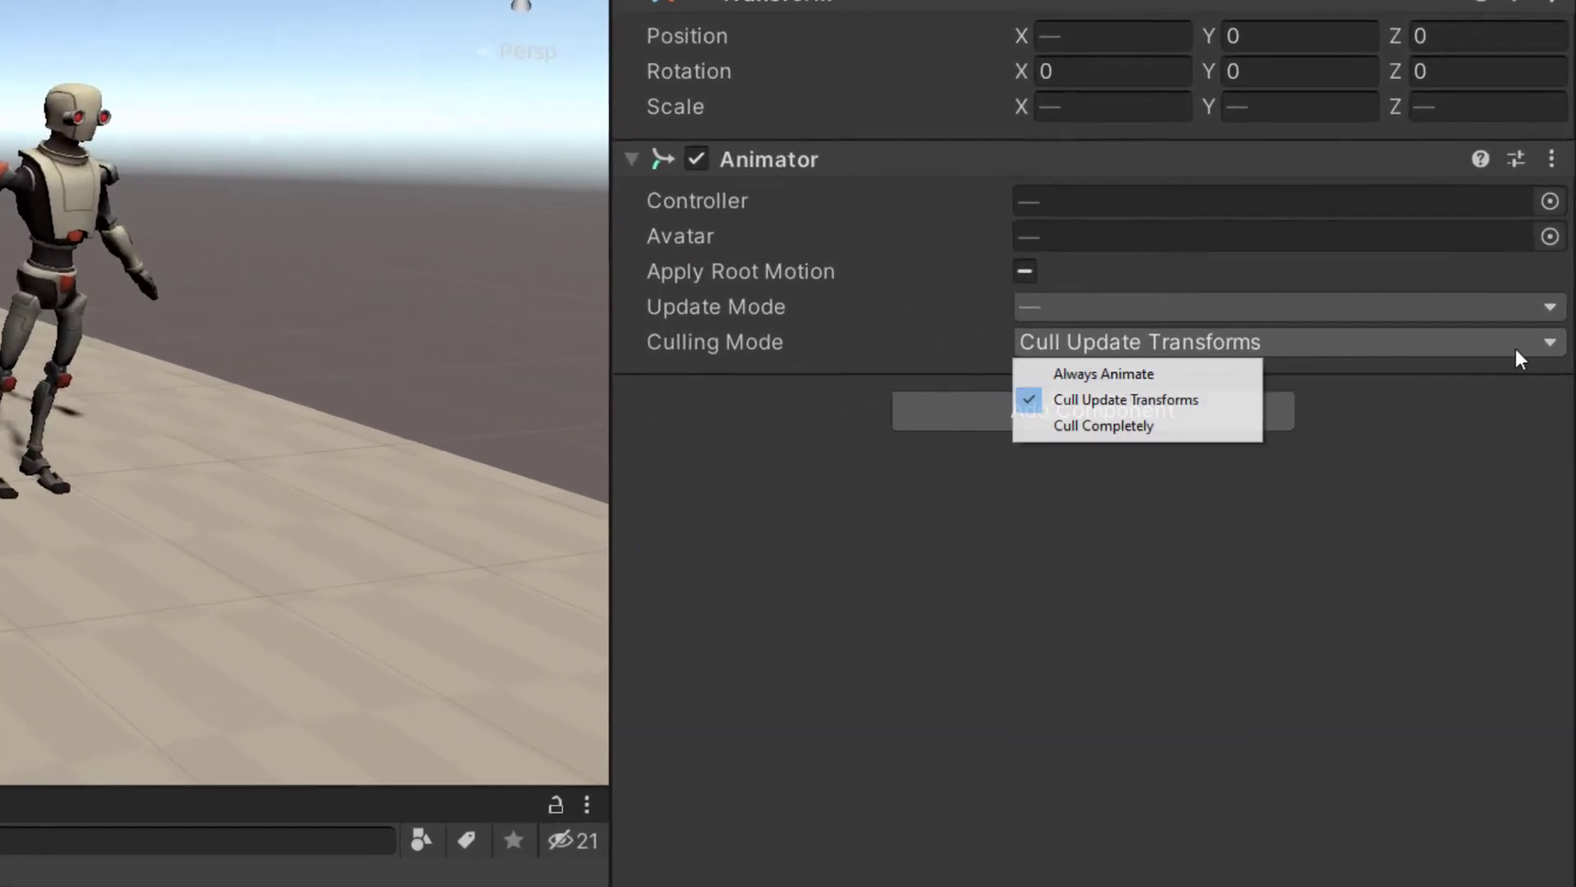
pyautogui.click(1220, 376)
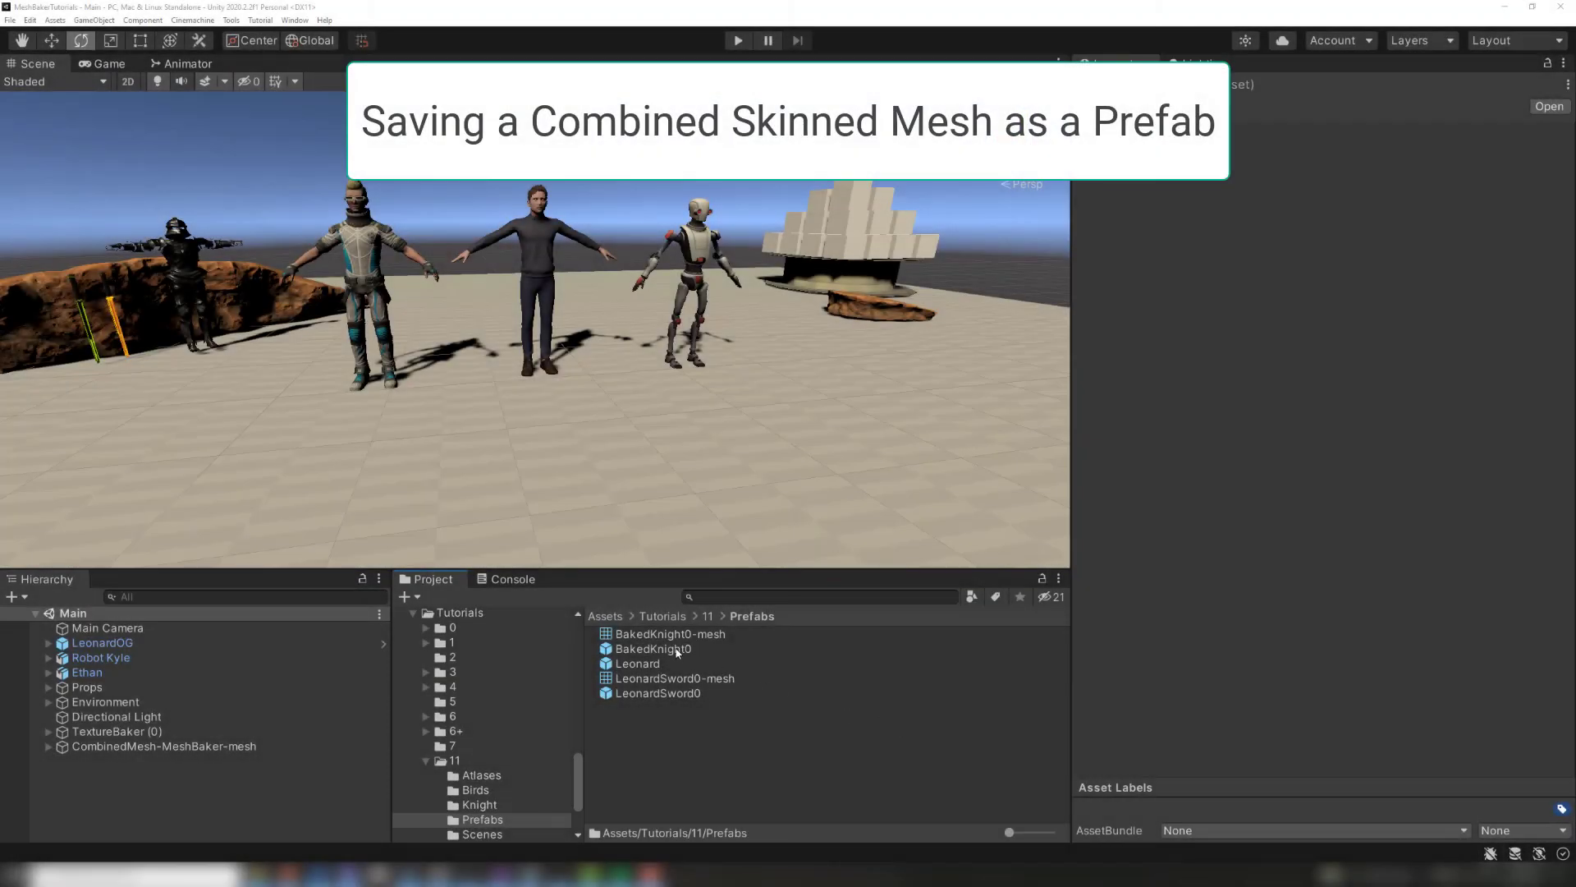
# Step: Place a BakedKnight0 prefab in the scene and expand it to inspect its combined mesh and Leonard(Clone)
pyautogui.moveTo(678, 653); pyautogui.dragTo(573, 454)
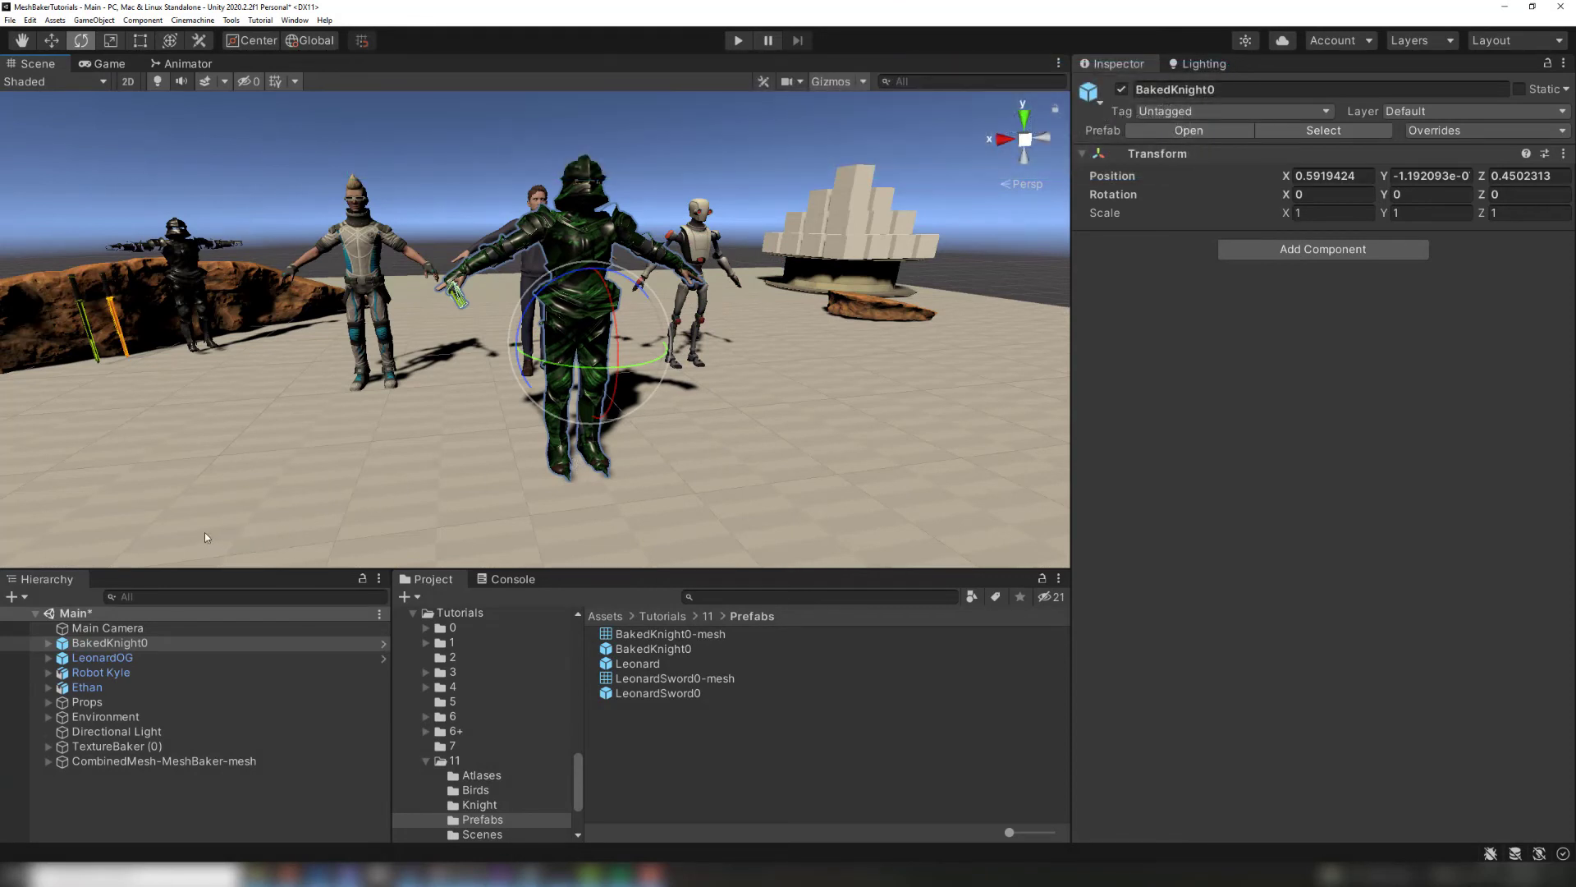
pyautogui.click(49, 644)
pyautogui.click(91, 657)
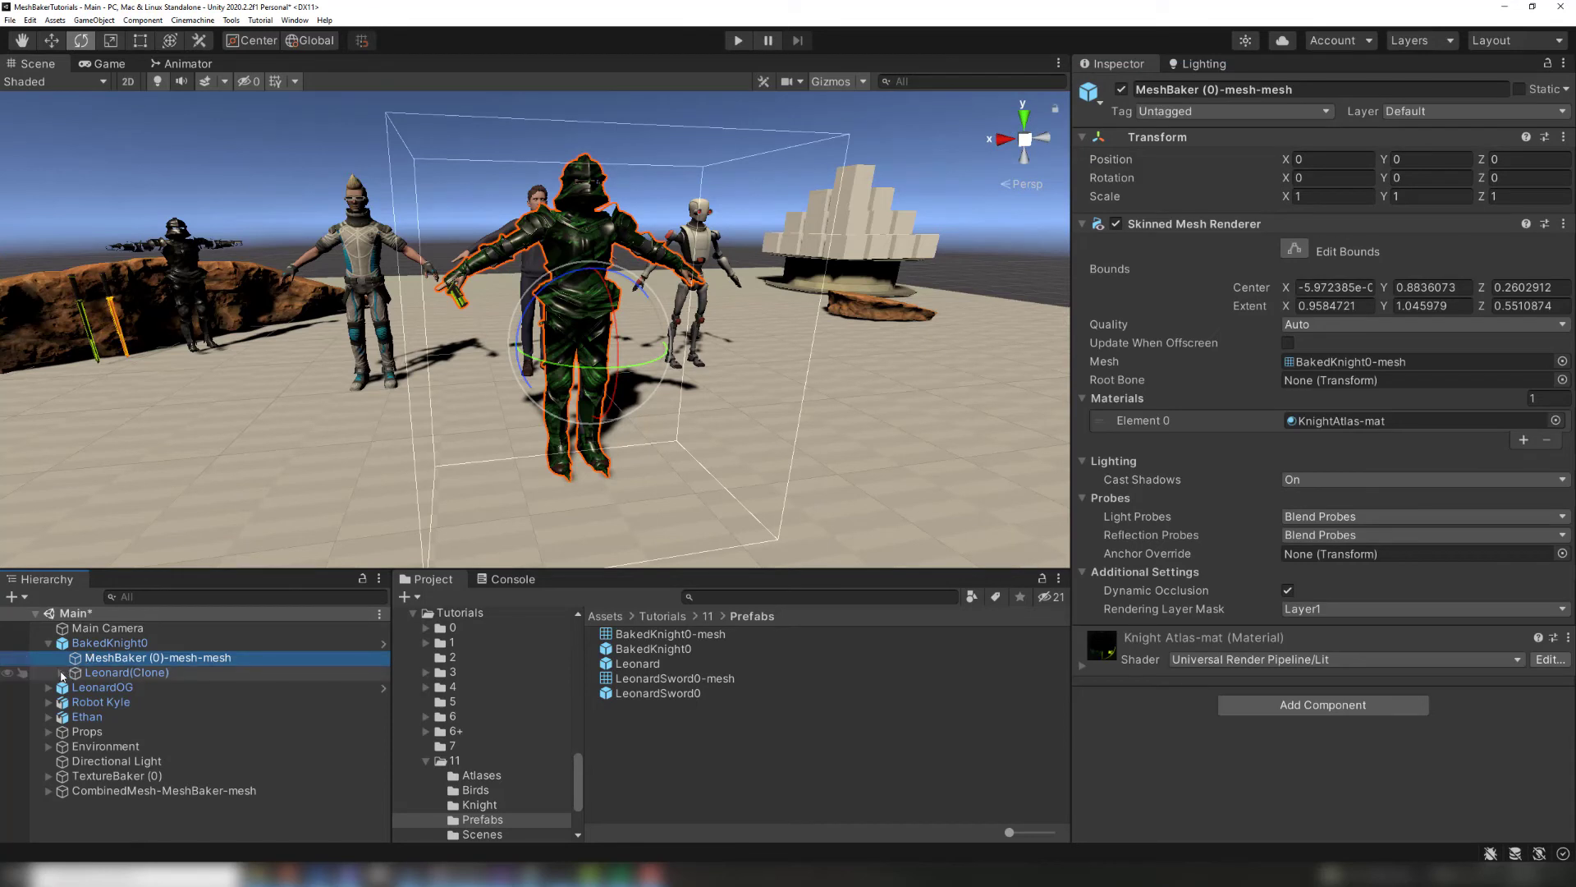
pyautogui.click(62, 672)
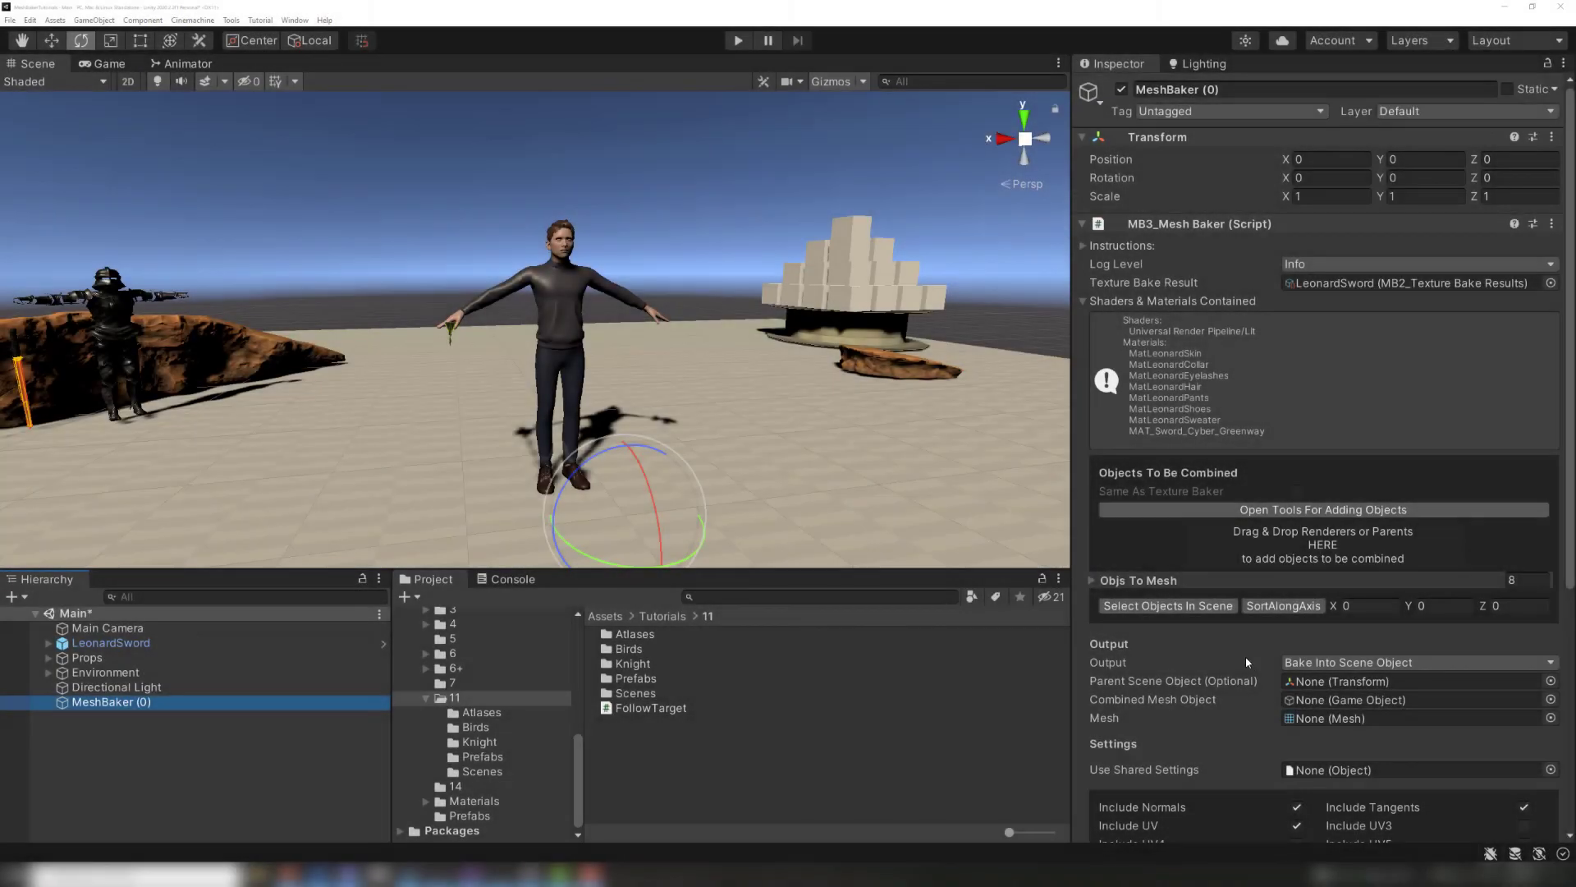
# Step: Set the Mesh Baker output to Bake Into Prefab and create an empty prefab named LeonardSword0
pyautogui.scroll(-5, 1244, 656)
pyautogui.click(1416, 497)
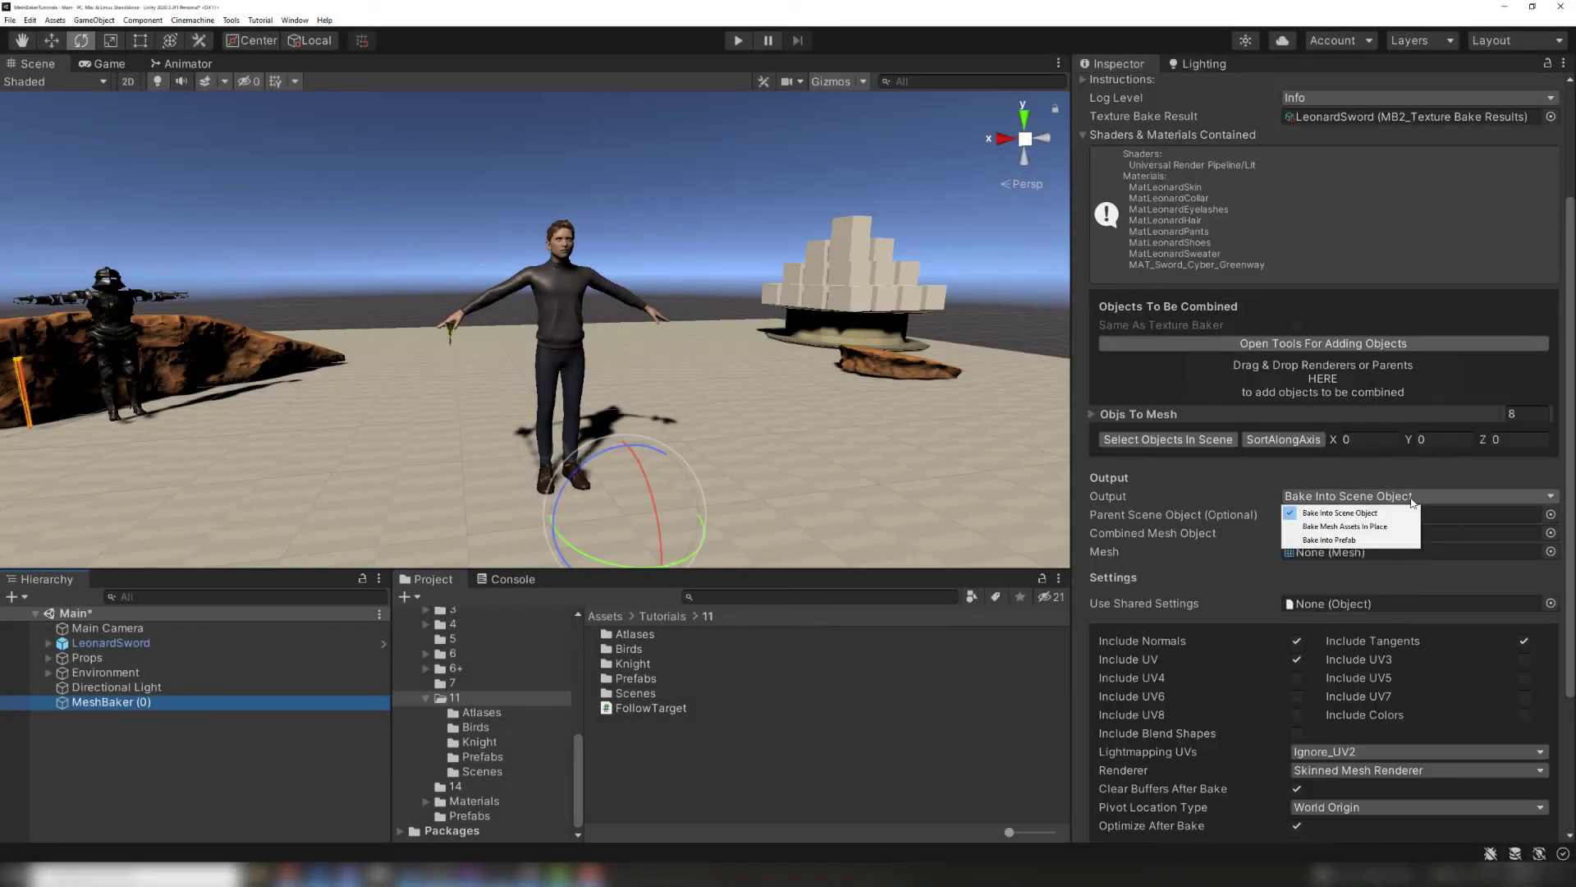
pyautogui.click(1348, 541)
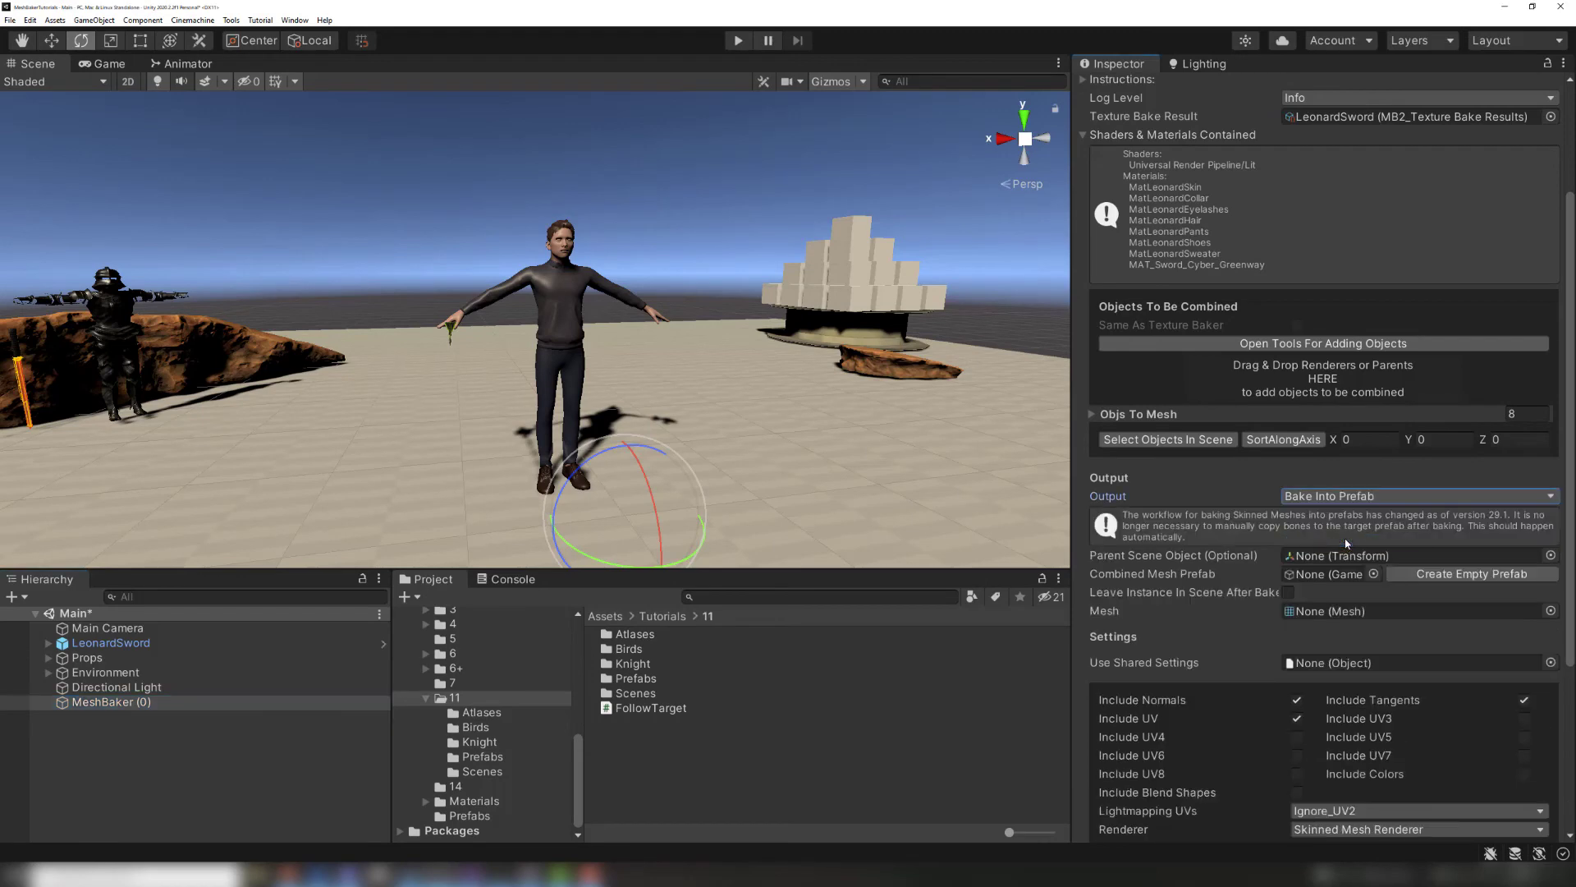
pyautogui.click(1433, 578)
pyautogui.click(130, 296)
pyautogui.write('0')
pyautogui.click(487, 338)
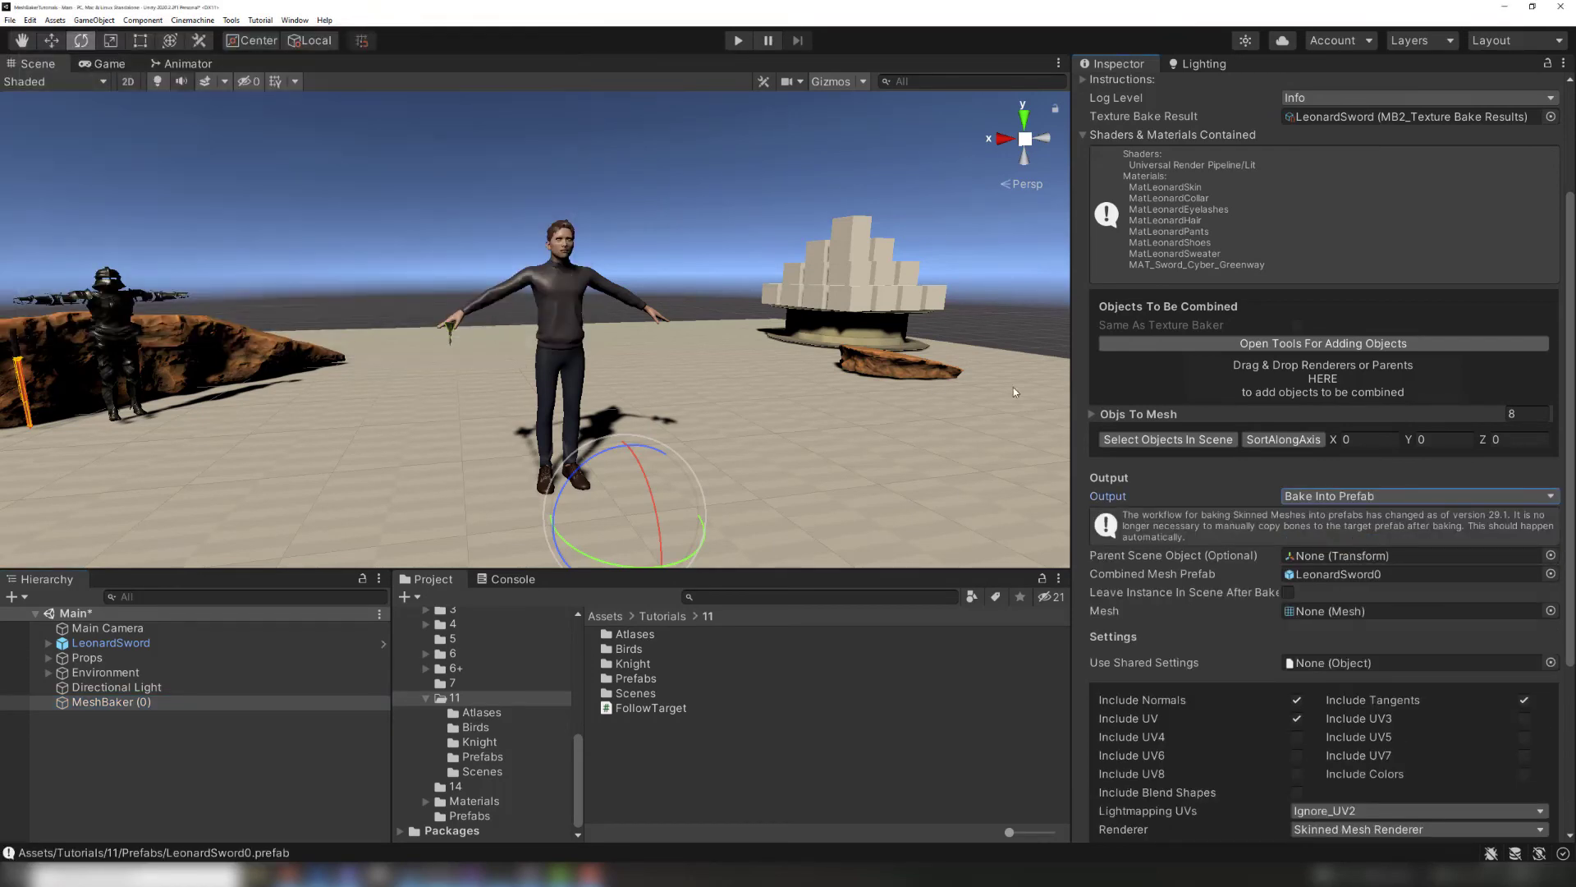
# Step: Bake into LeonardSword0, disable the source renderers, and place the prefab from Prefabs in the scene
pyautogui.scroll(-6, 1083, 549)
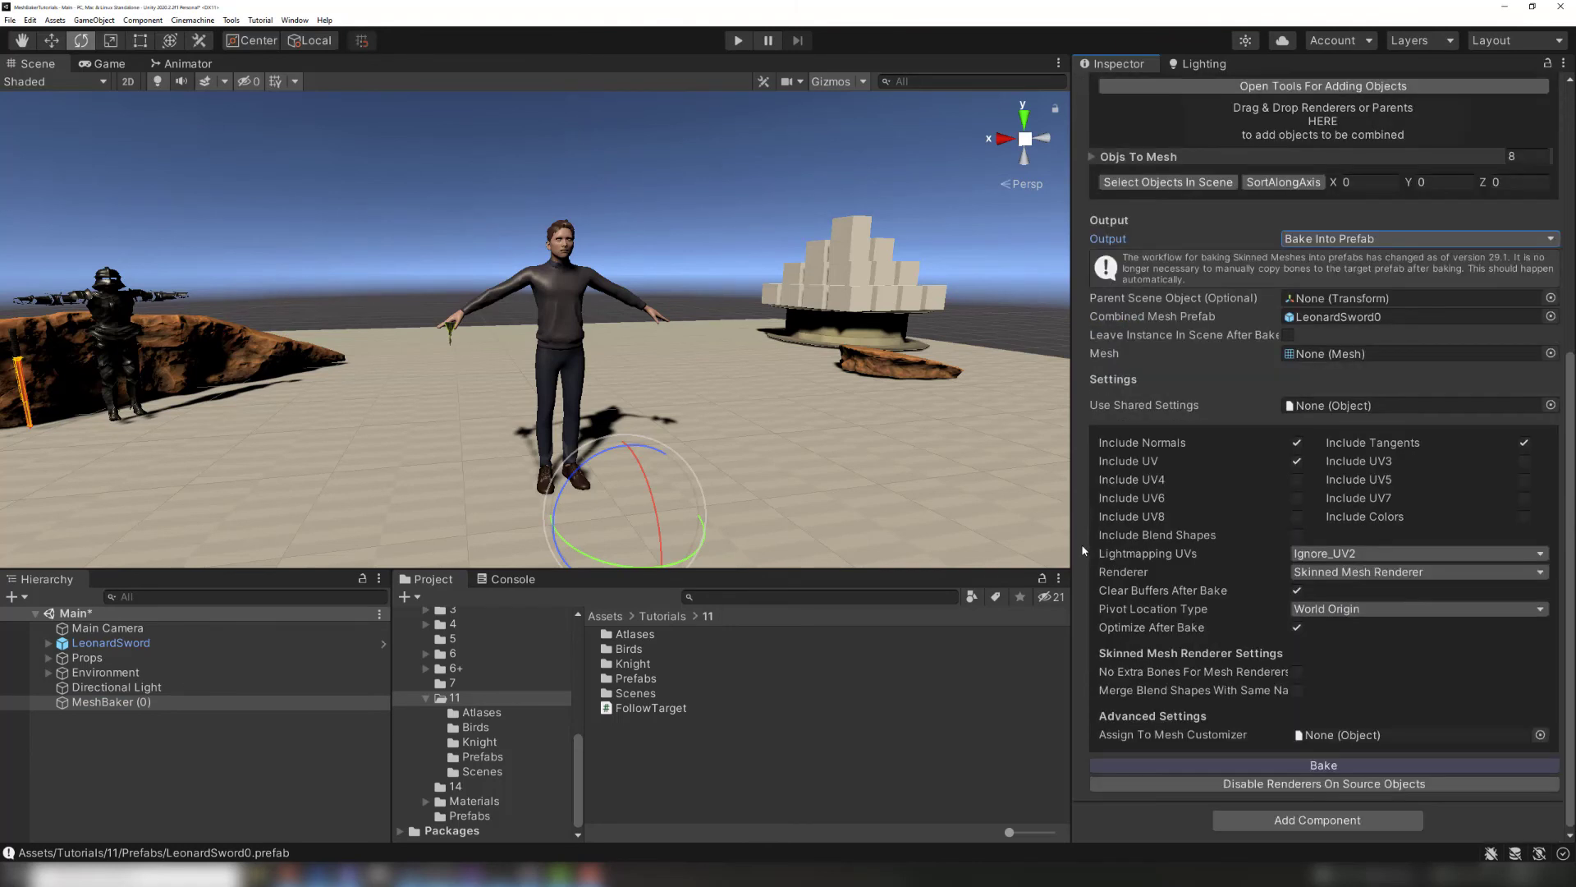
pyautogui.click(1246, 764)
pyautogui.click(1248, 783)
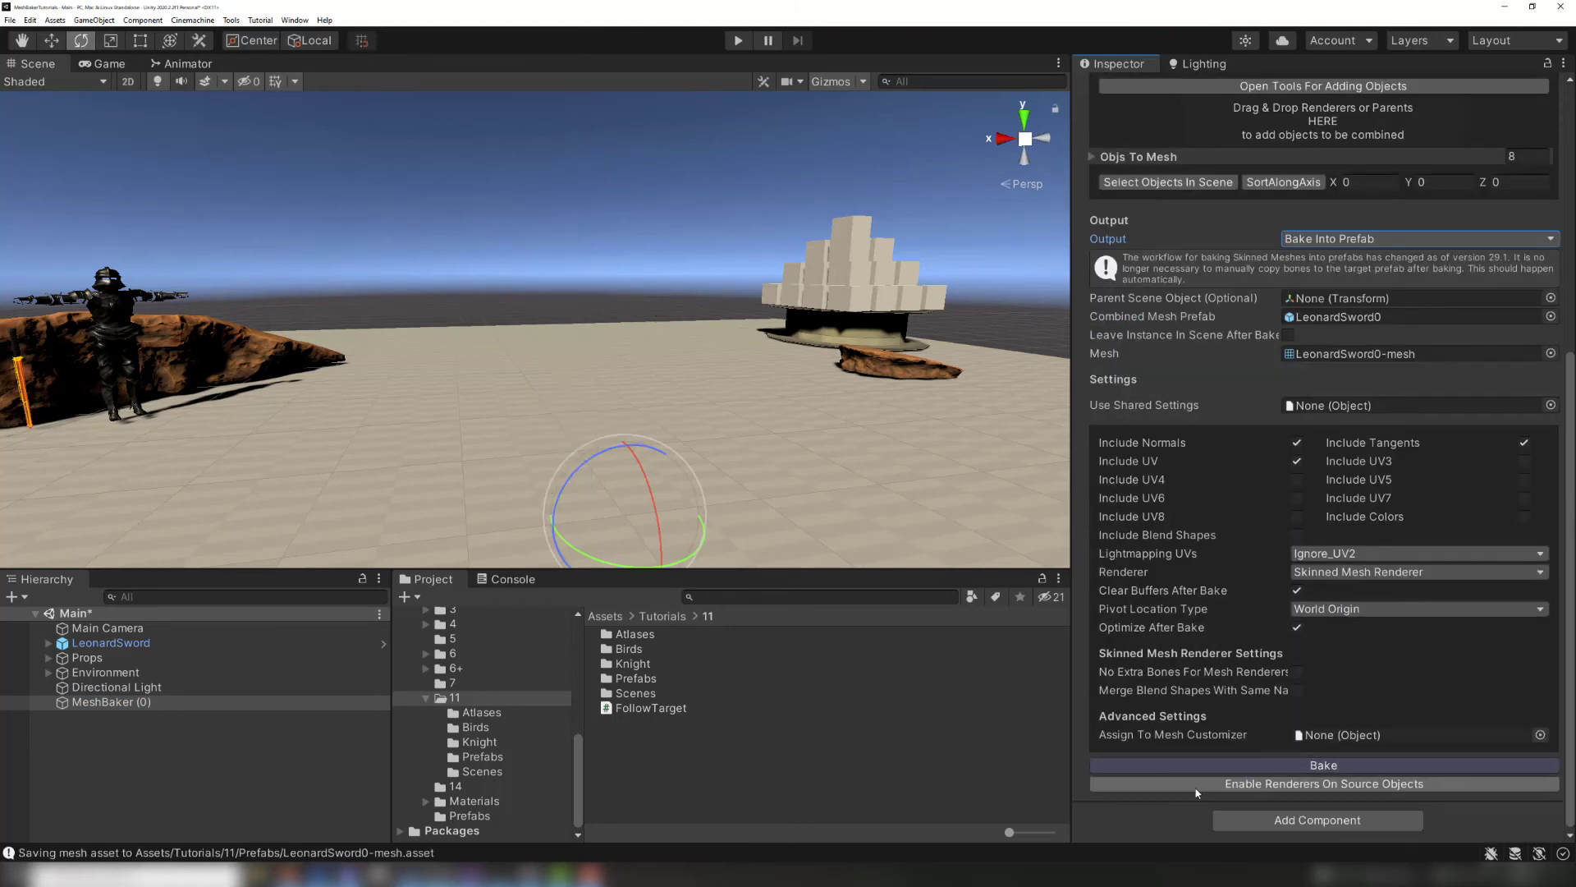
pyautogui.doubleClick(644, 678)
pyautogui.moveTo(649, 694); pyautogui.dragTo(613, 505)
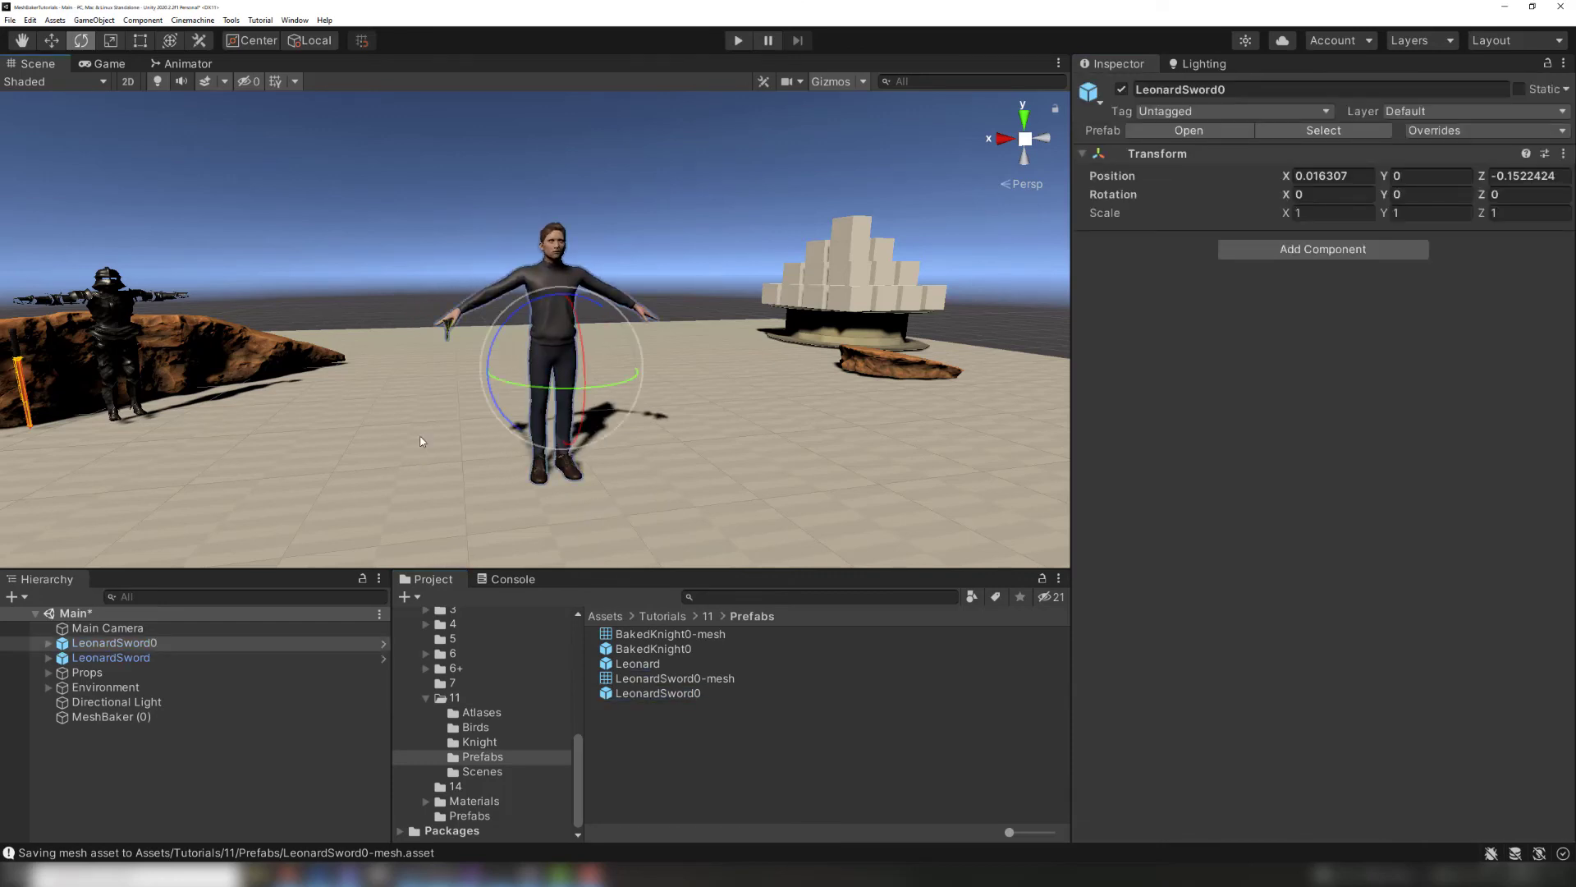
# Step: Expand LeonardSword0 and LeonardSword(Clone), inspecting the combined mesh renderer and the clone's animator
pyautogui.click(49, 644)
pyautogui.click(74, 660)
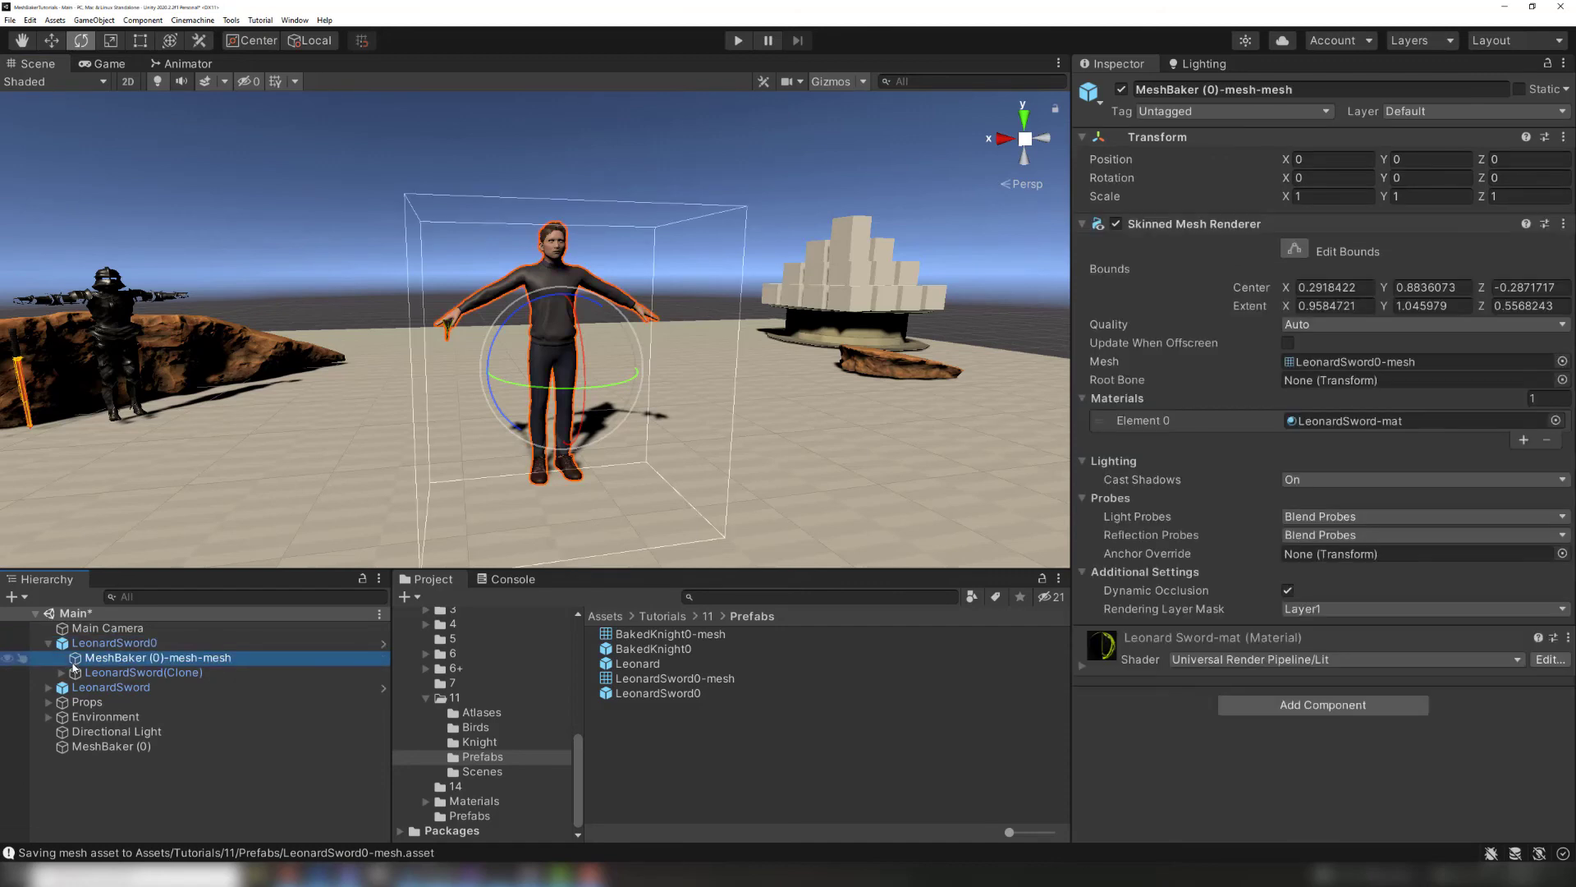
pyautogui.click(61, 673)
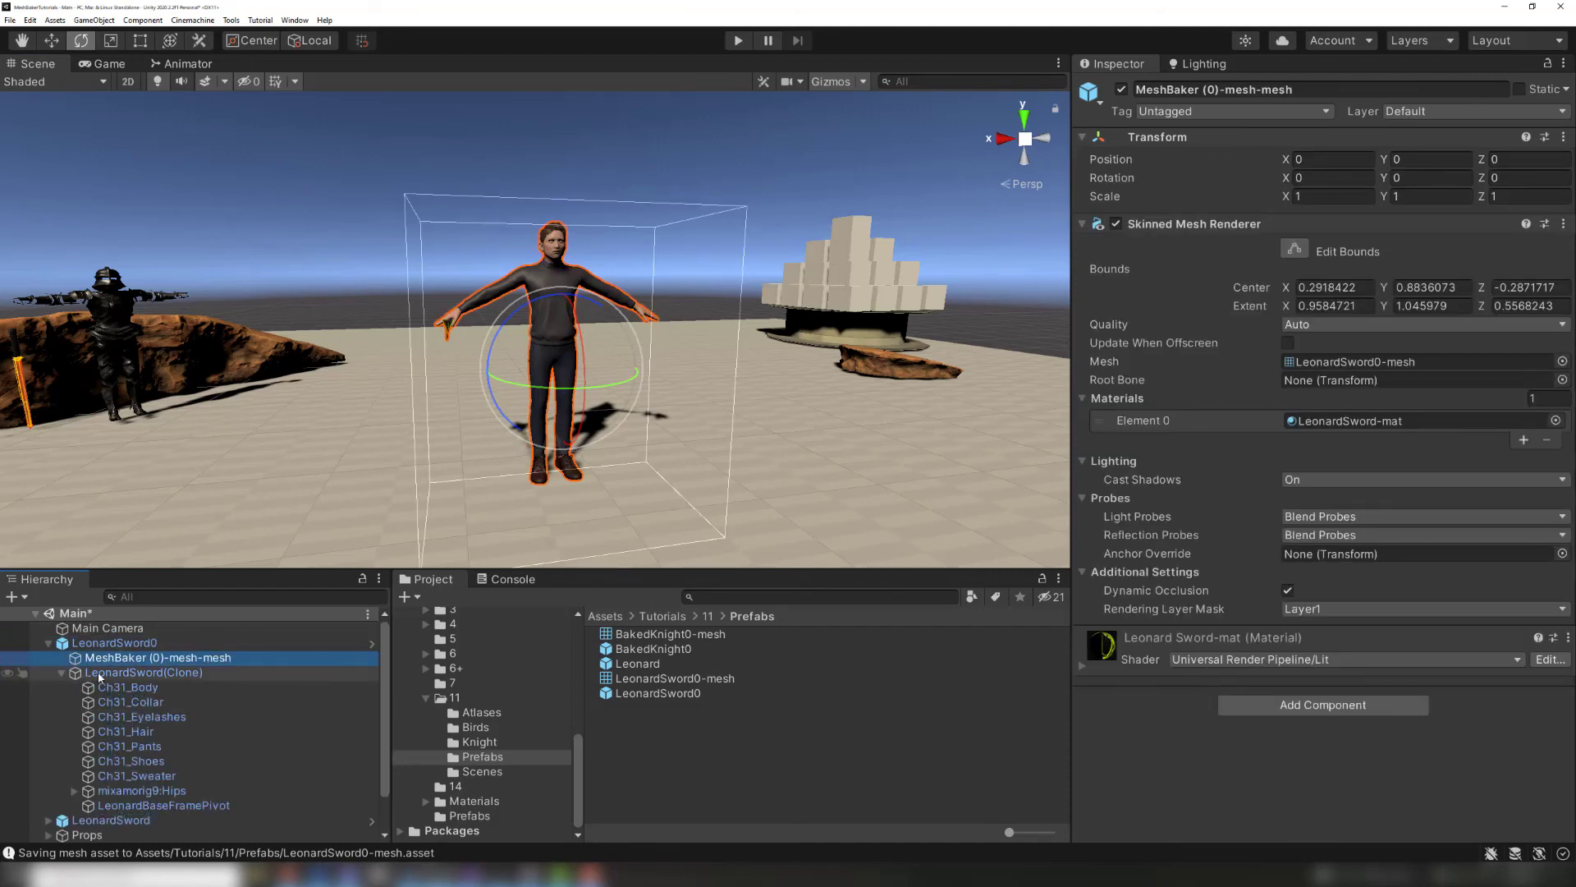
pyautogui.click(98, 673)
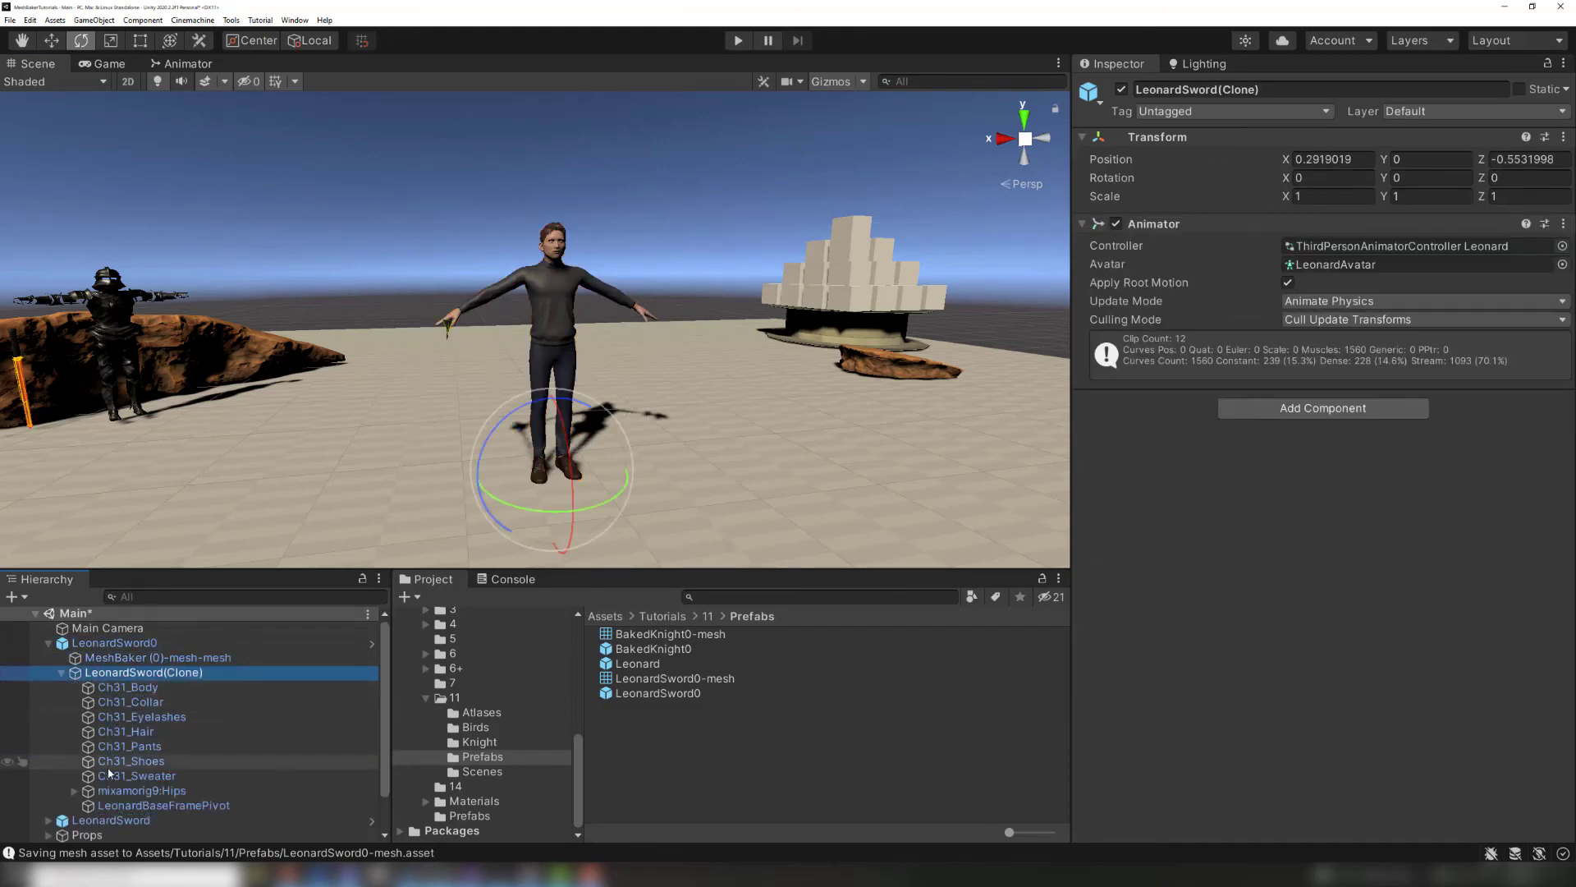
pyautogui.click(131, 658)
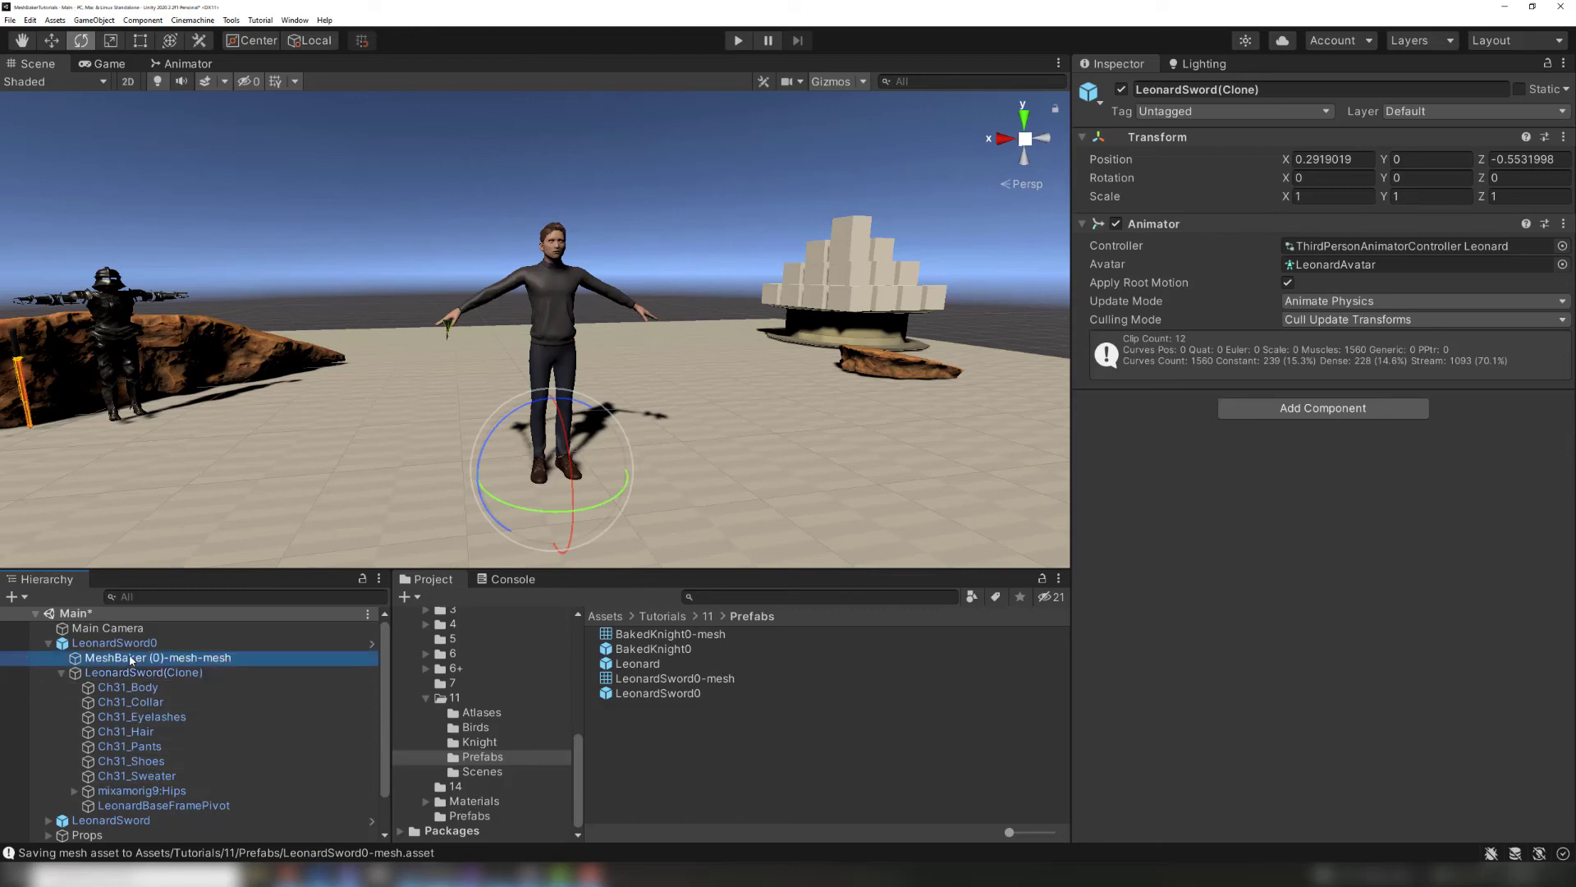